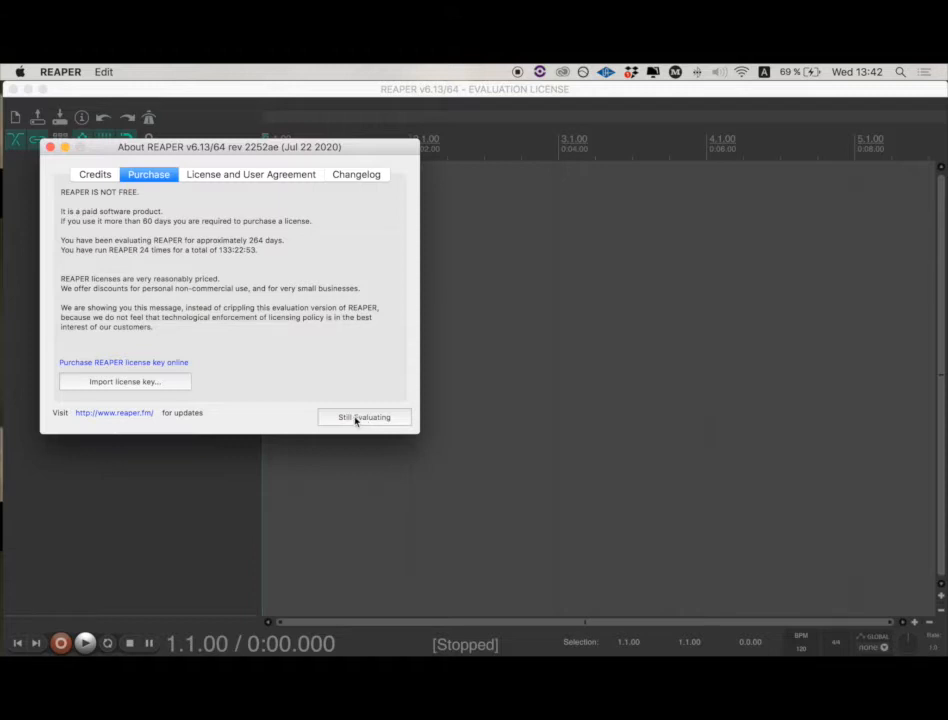
Dismiss the evaluation notice and add three empty tracks to the project
left_click(355, 421)
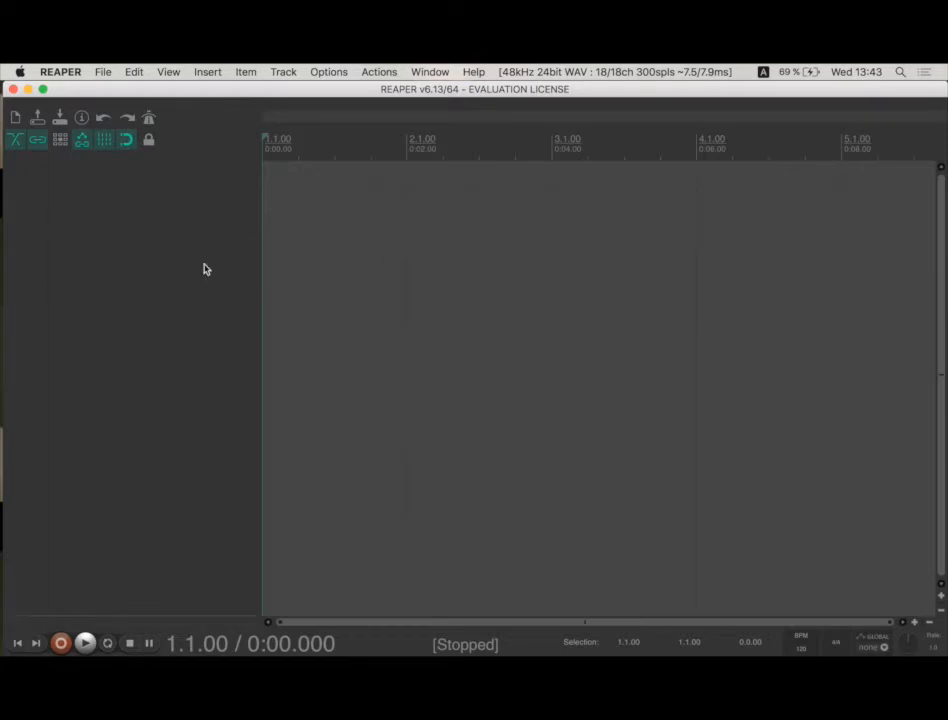
double_click(164, 296)
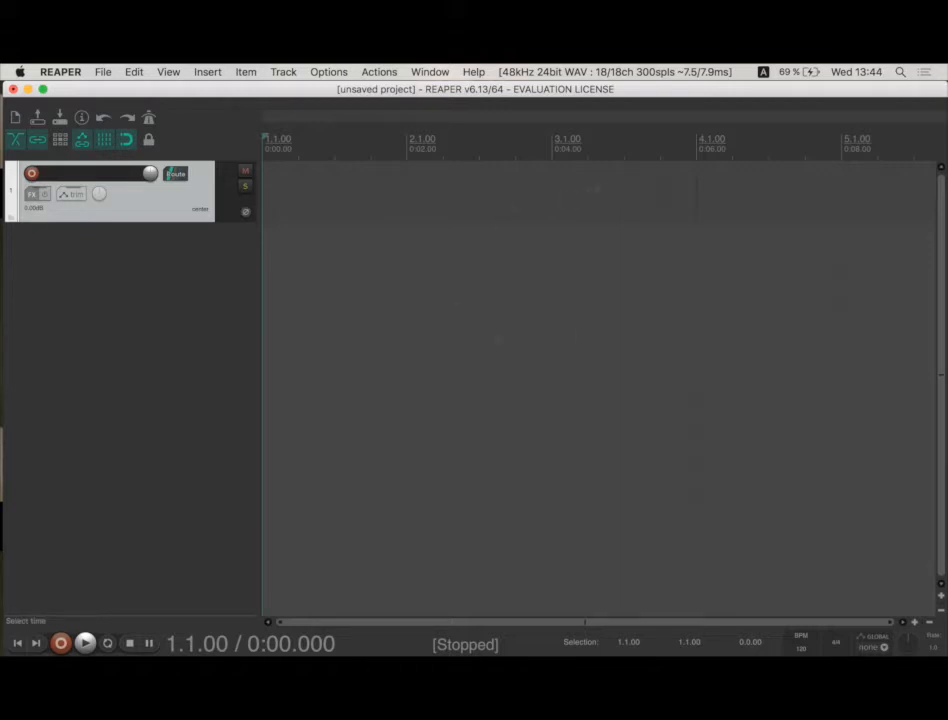
key("super+t")
key("super+t")
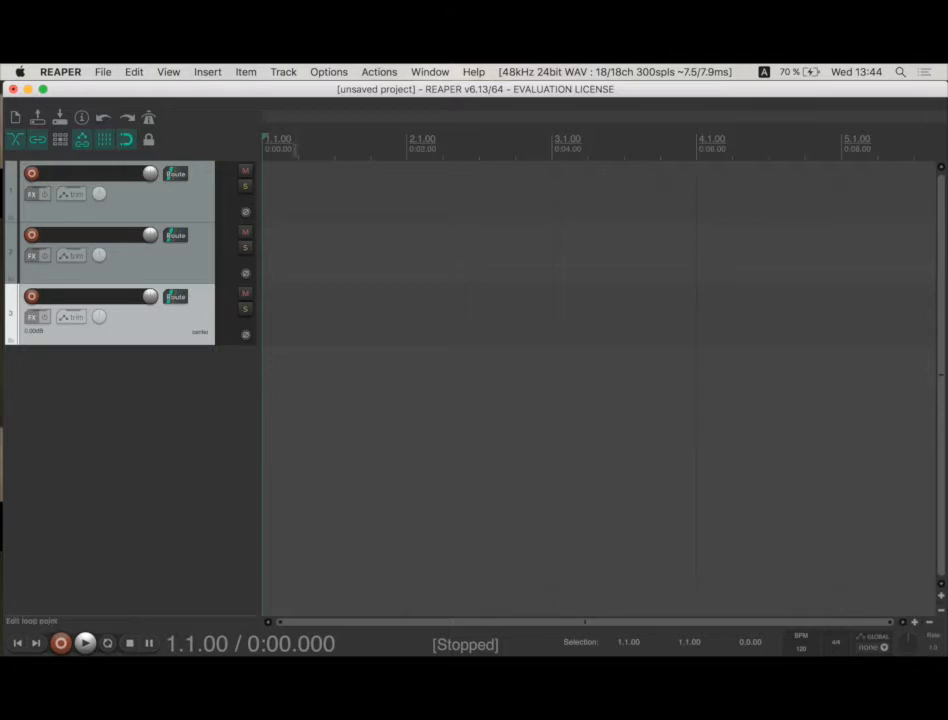
Move the edit cursor to beat 1.2.00 and return it to the project start
left_click_drag(295, 150, 260, 156)
left_click(297, 156)
left_click(268, 156)
left_click(839, 645)
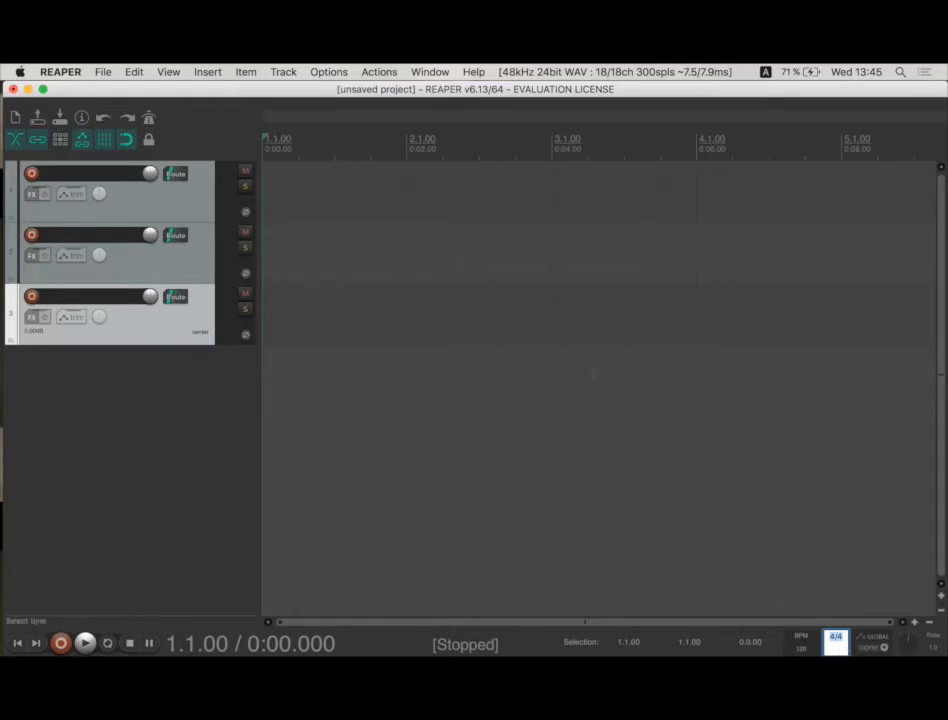
left_click(299, 141)
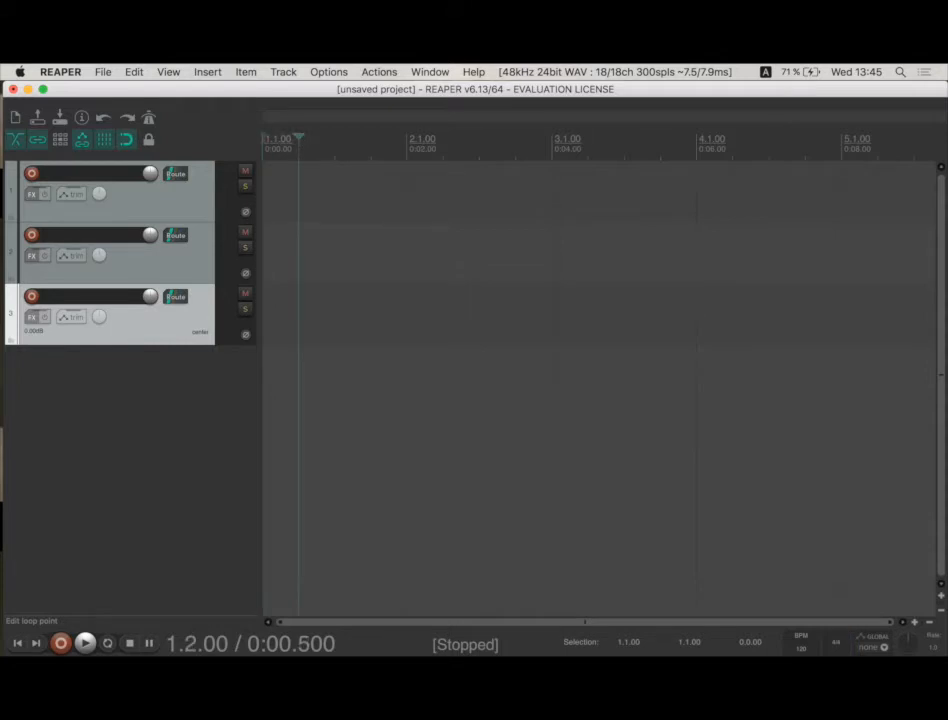
left_click(263, 139)
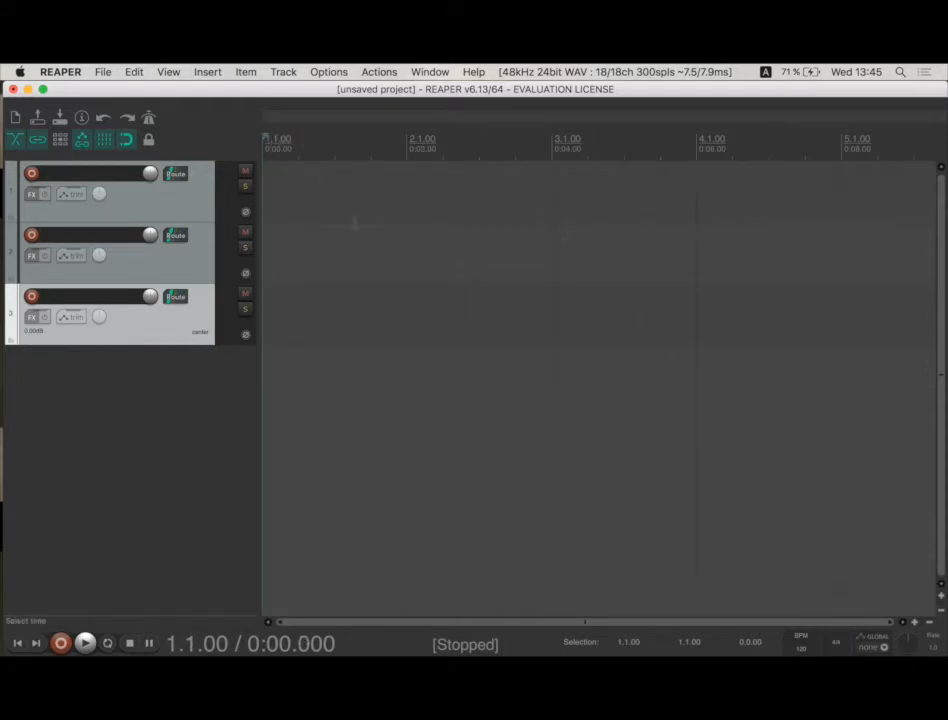
Examine the measure and beat divisions on the timeline ruler from measure 1 to measure 3
scroll(355, 240, "up", 2)
scroll(355, 240, "up", 4)
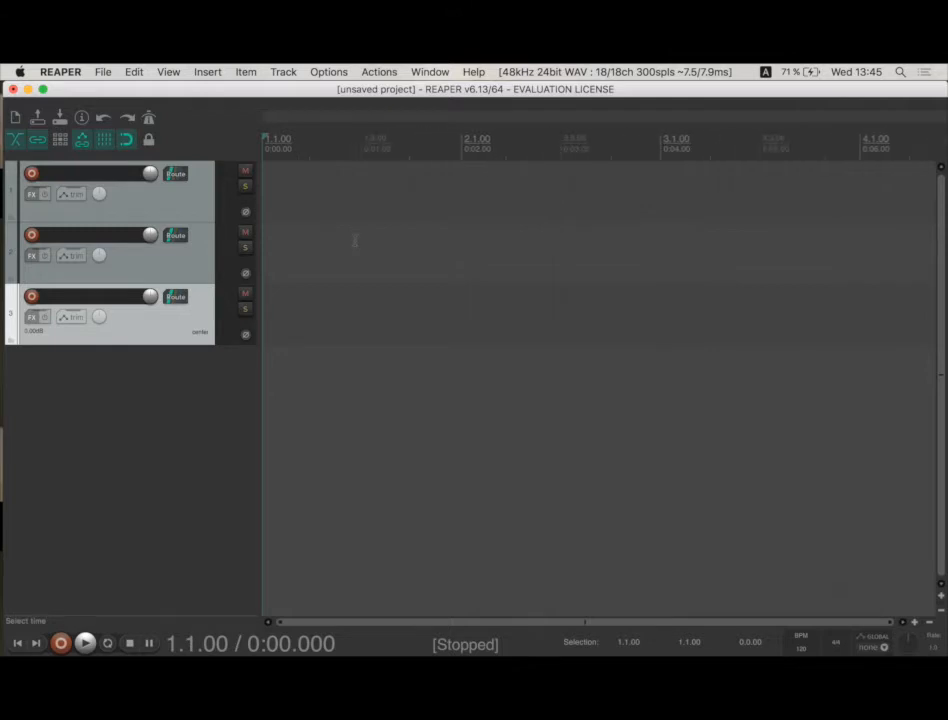
scroll(355, 240, "up", 1)
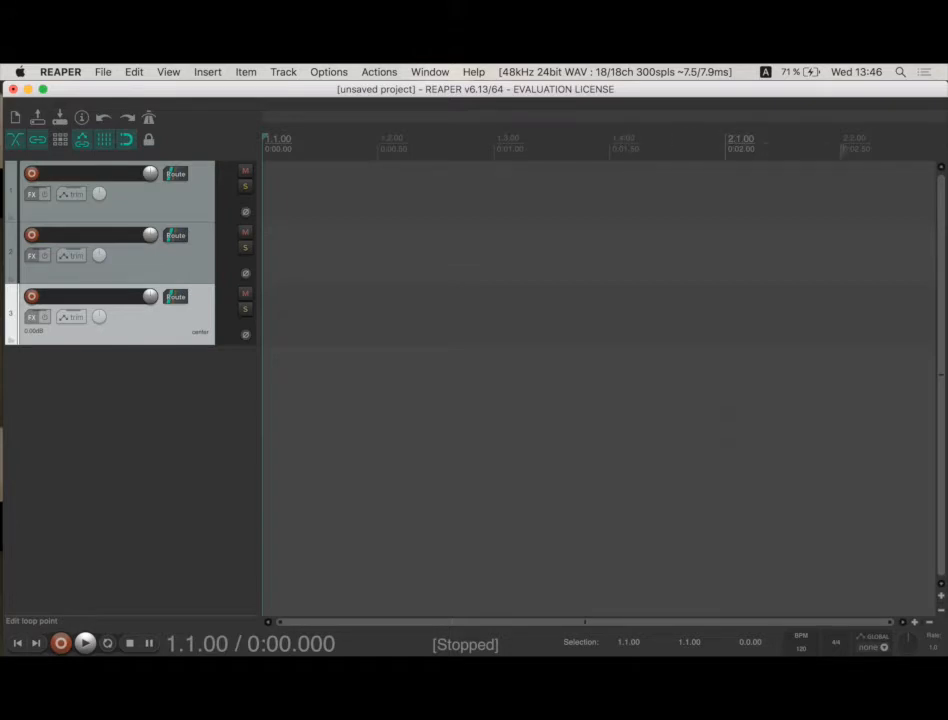
scroll(846, 146, "right", 3)
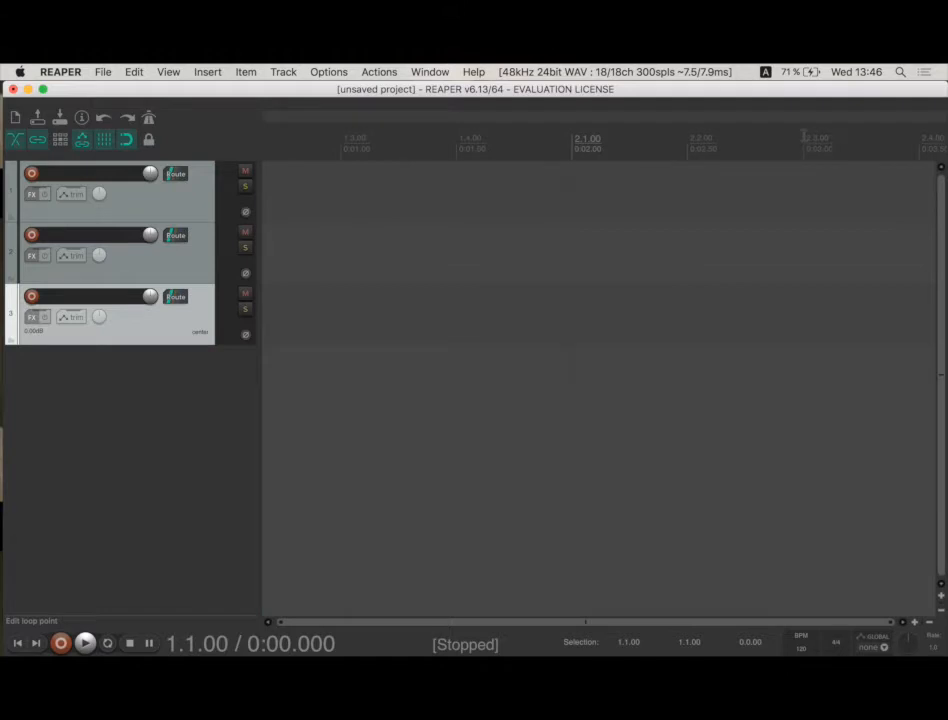
scroll(828, 136, "right", 2)
scroll(828, 136, "right", 2)
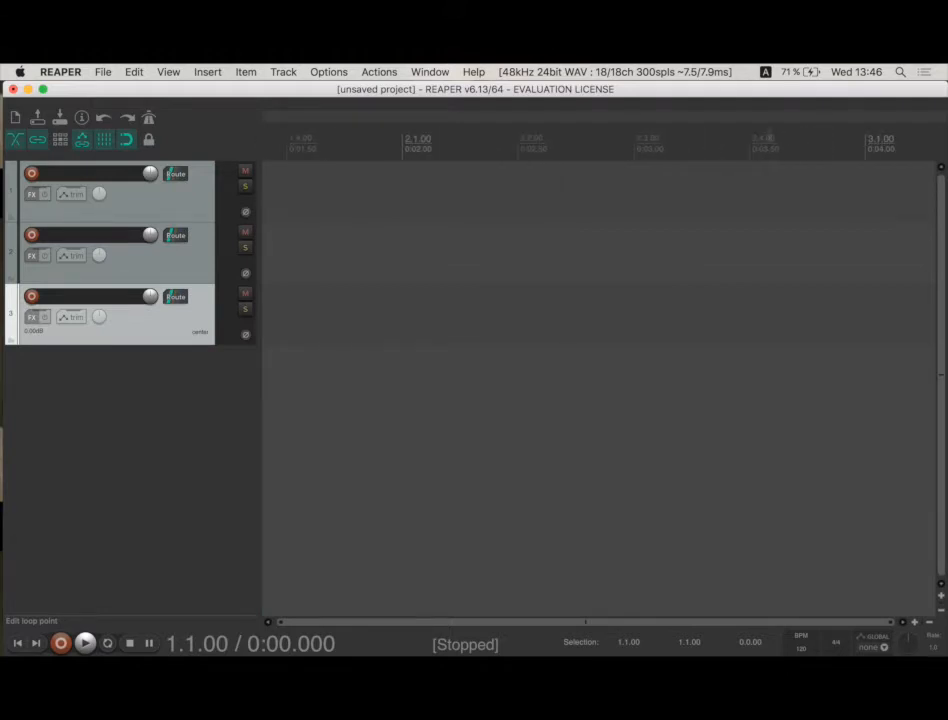
scroll(764, 136, "left", 7)
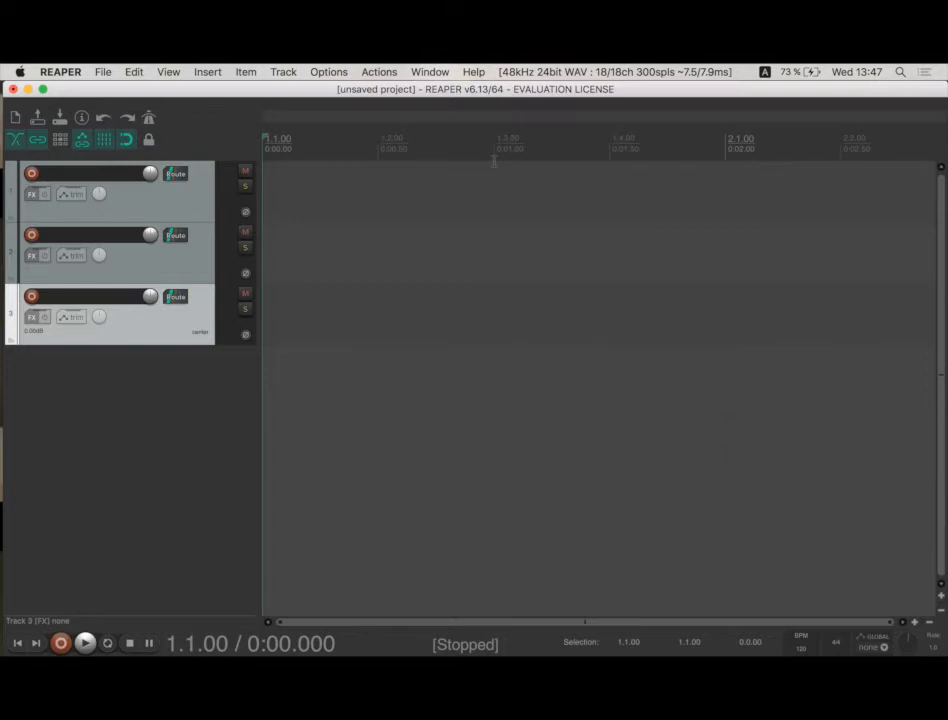
Select the first full measure as the time range and set the transport's time unit to Minutes:Seconds
scroll(494, 160, "down", 4)
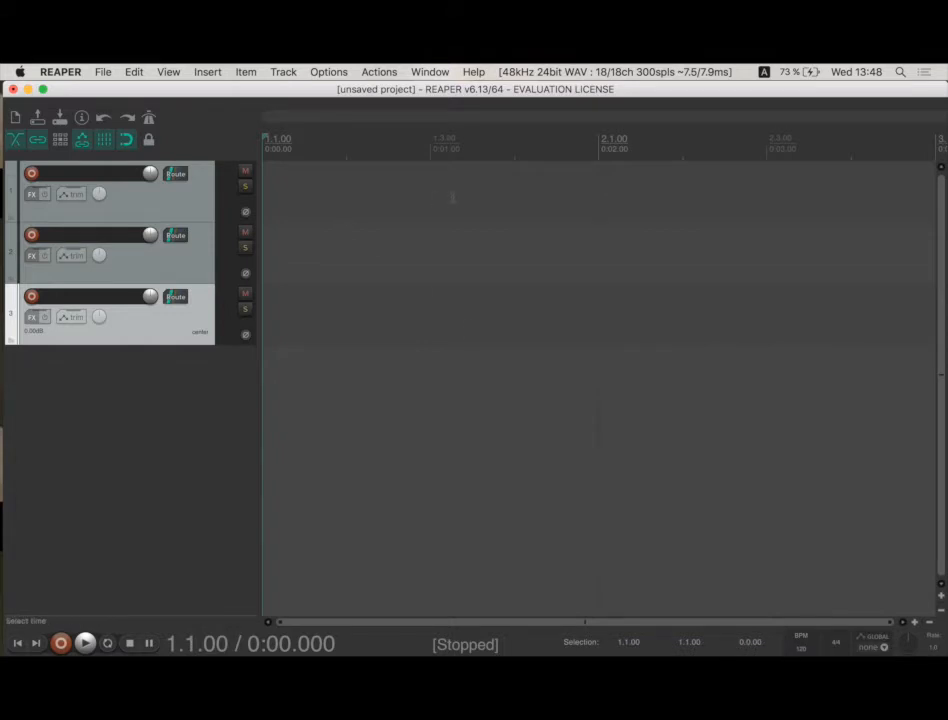
left_click_drag(595, 190, 248, 186)
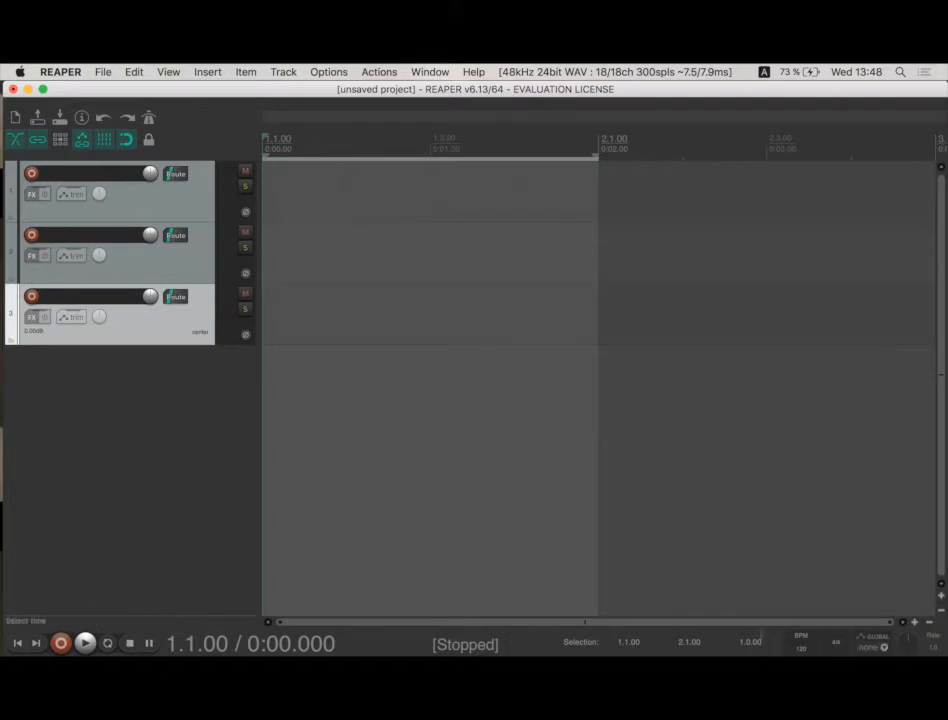
right_click(731, 650)
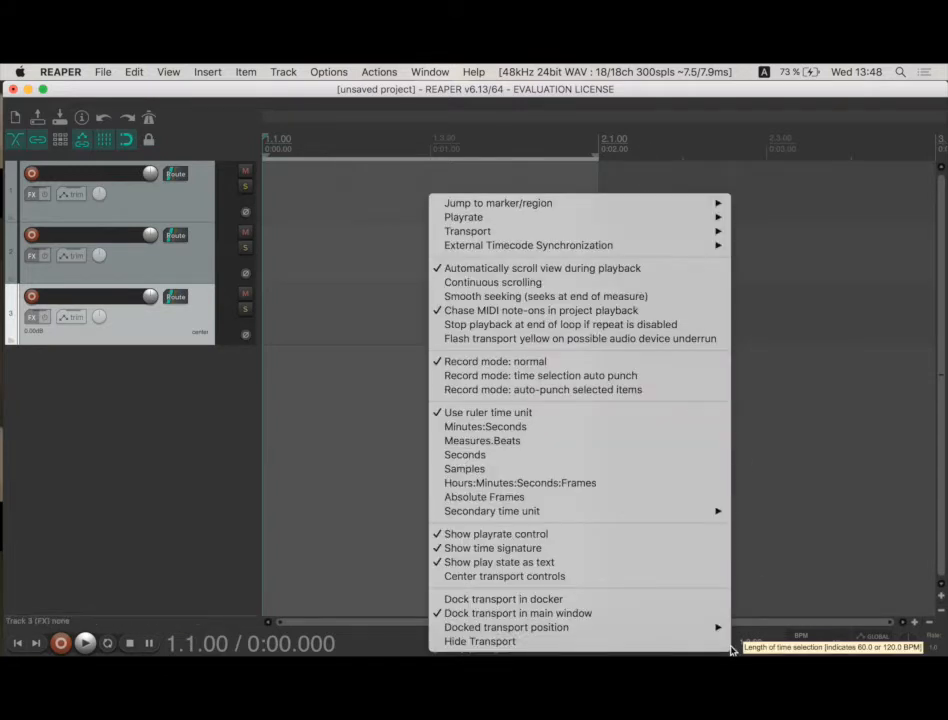
left_click(597, 429)
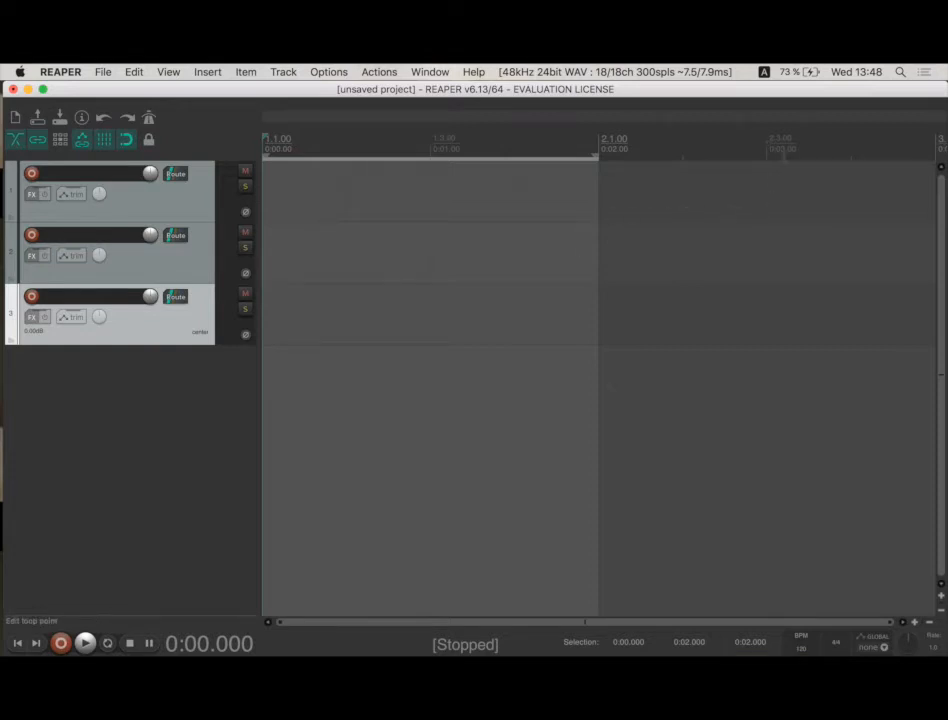
Select the time range from 0:01.000 to 0:03.000, and set the transport to Measures.Beats and finally to use the ruler time unit
left_click_drag(766, 205, 423, 211)
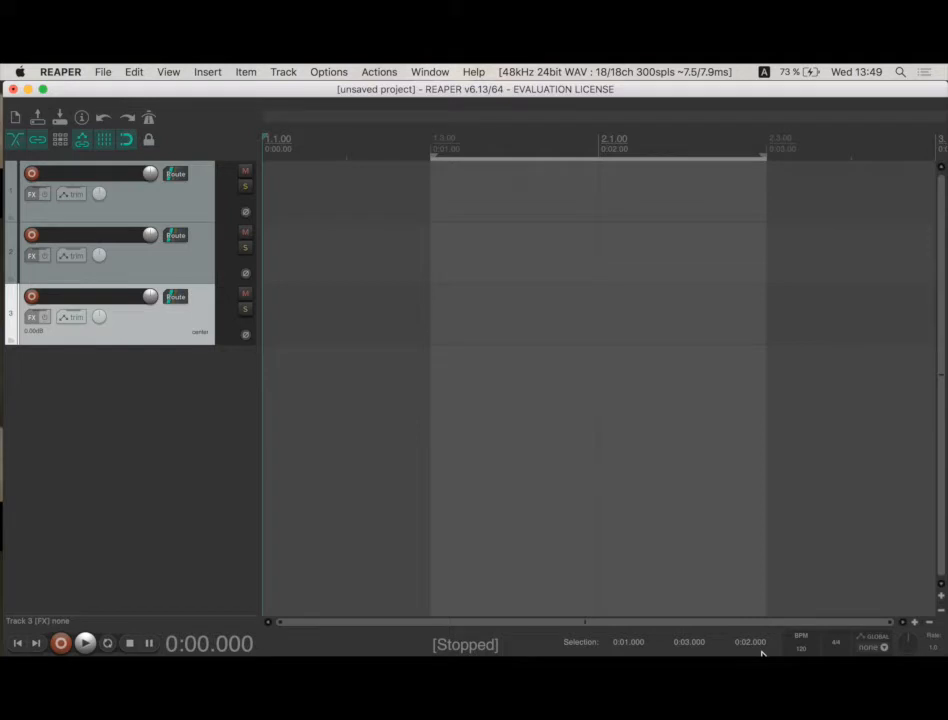
right_click(336, 650)
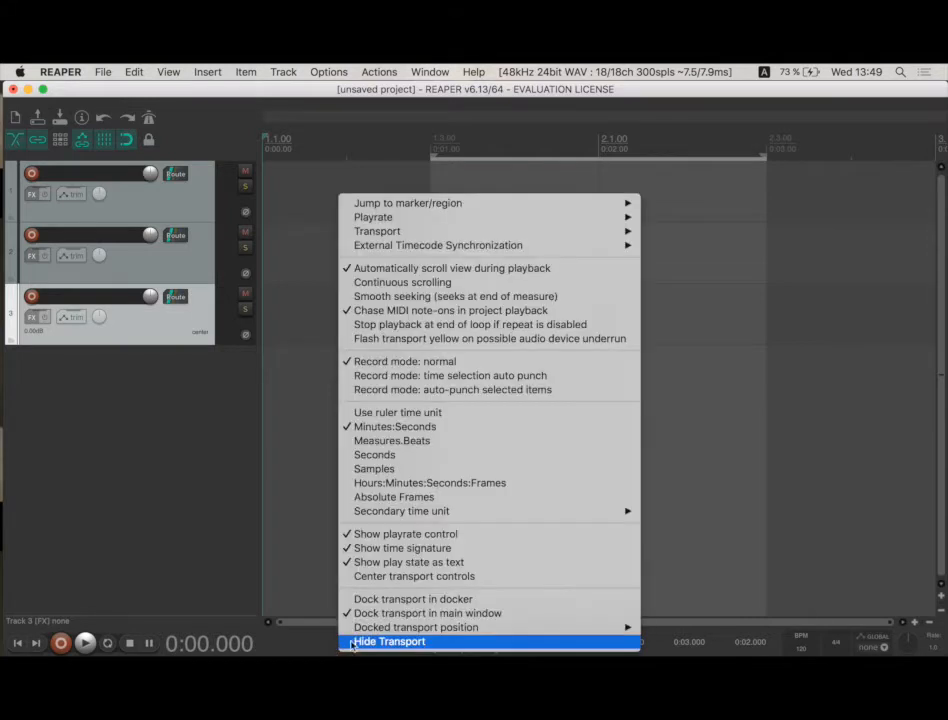
left_click(436, 441)
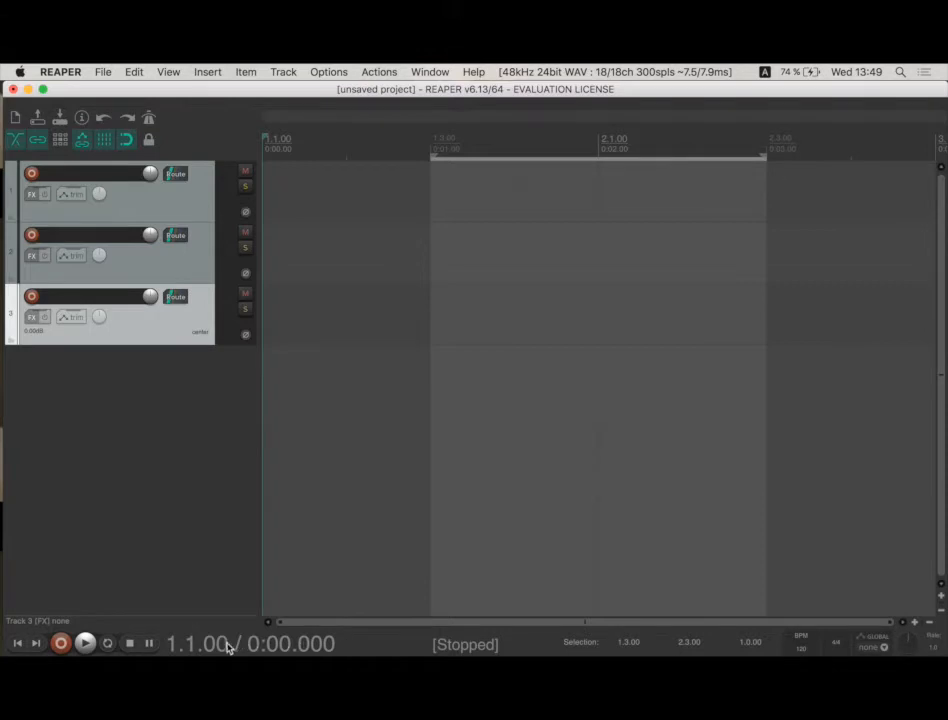
right_click(378, 645)
left_click(466, 414)
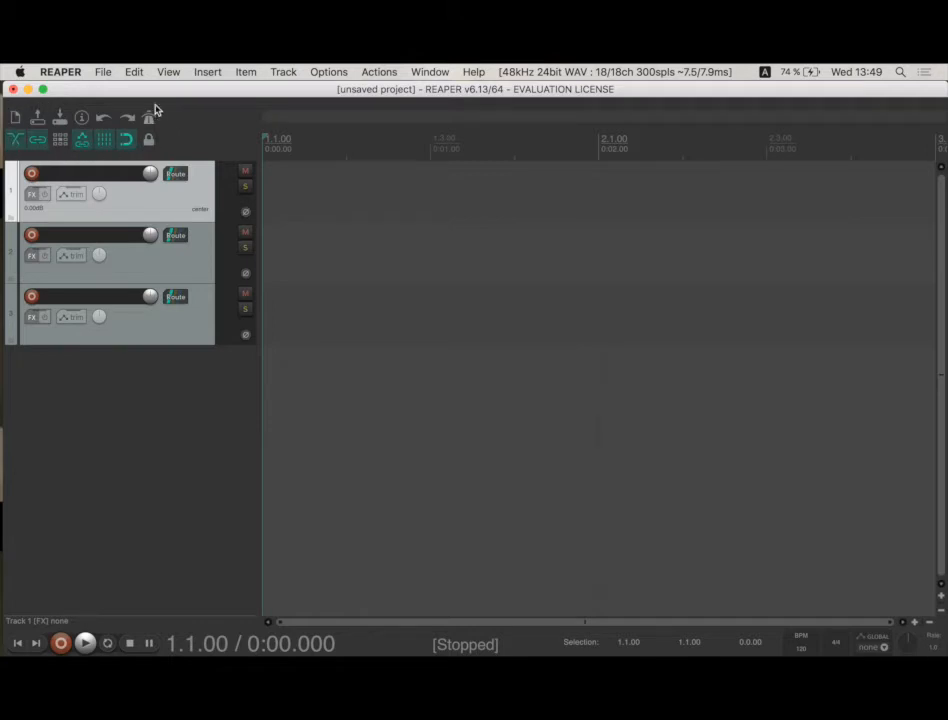
Delete all three tracks and start a new project without saving the current one
left_click(158, 325)
left_click(128, 265)
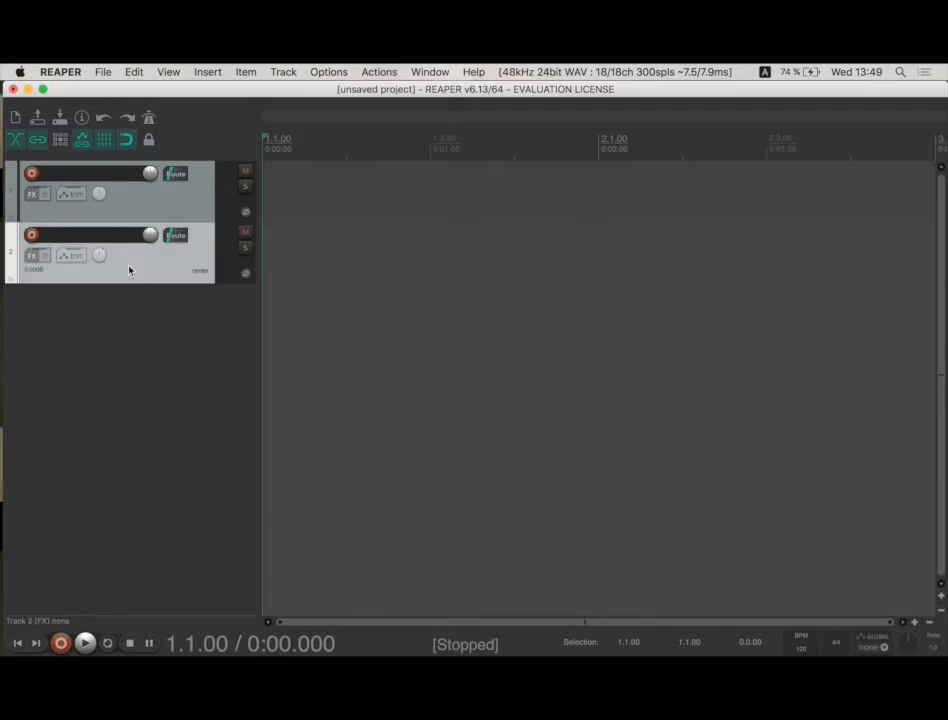
key("Delete")
left_click(128, 213)
key("Delete")
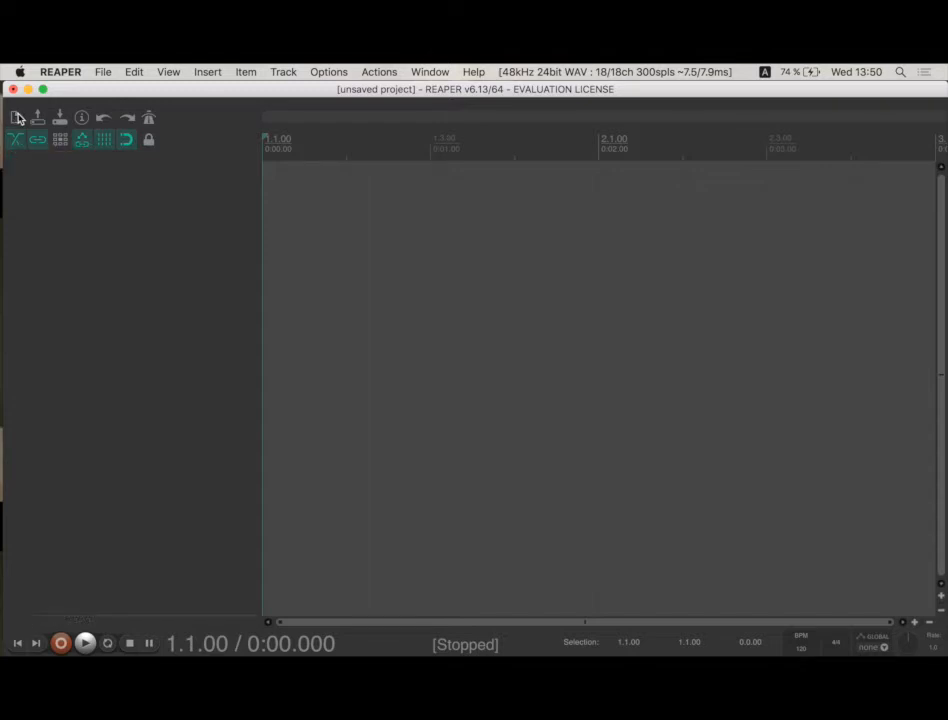
left_click(17, 118)
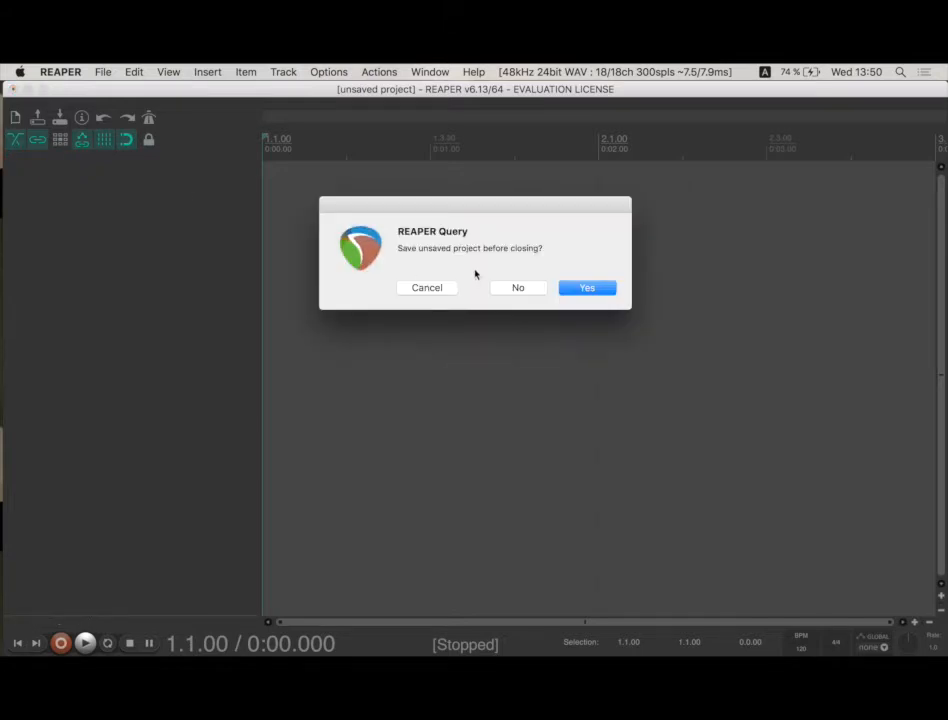
left_click(512, 288)
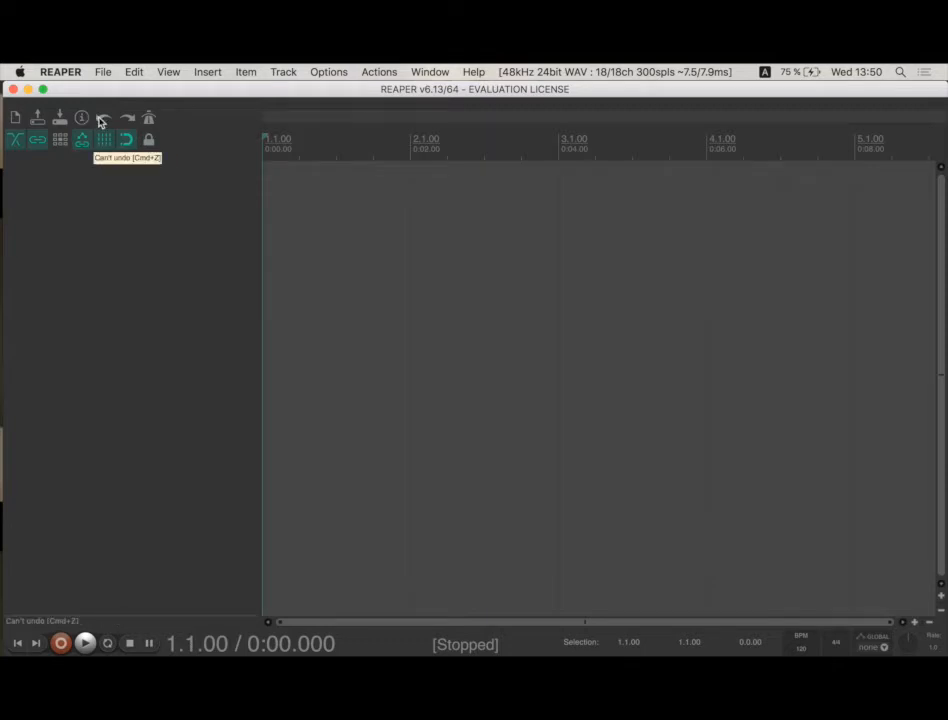
Enable the metronome and play the empty project for a few seconds to hear the click
left_click(149, 120)
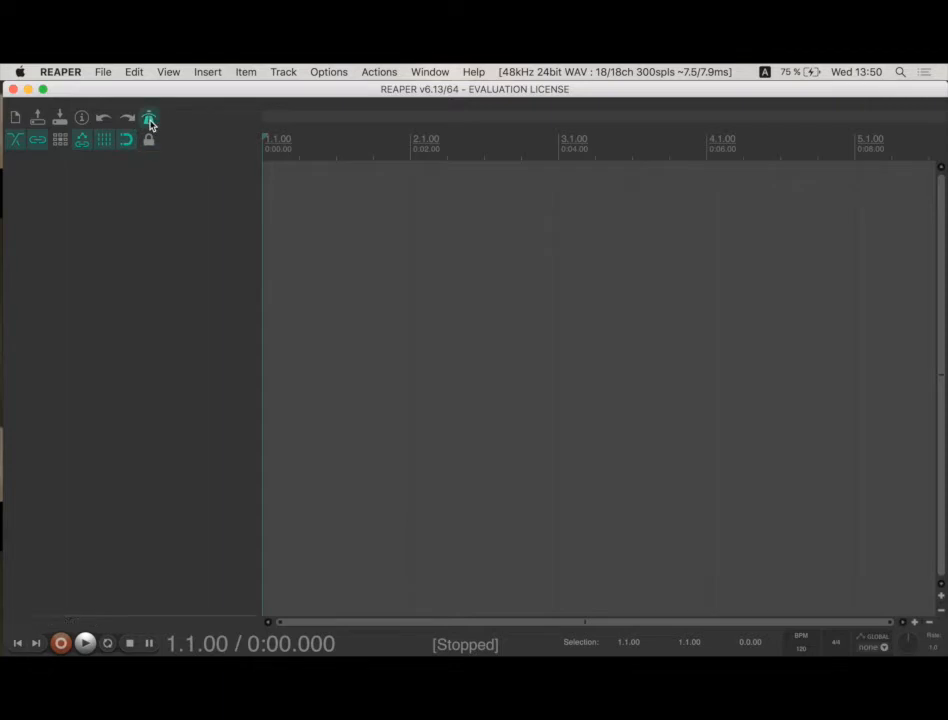
key("space")
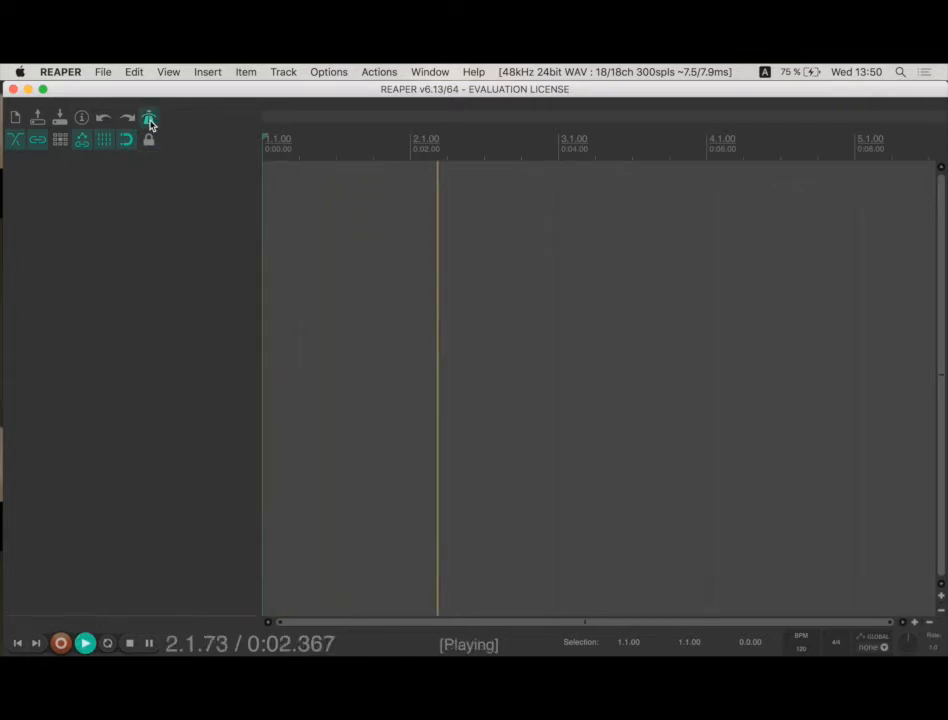
key("space")
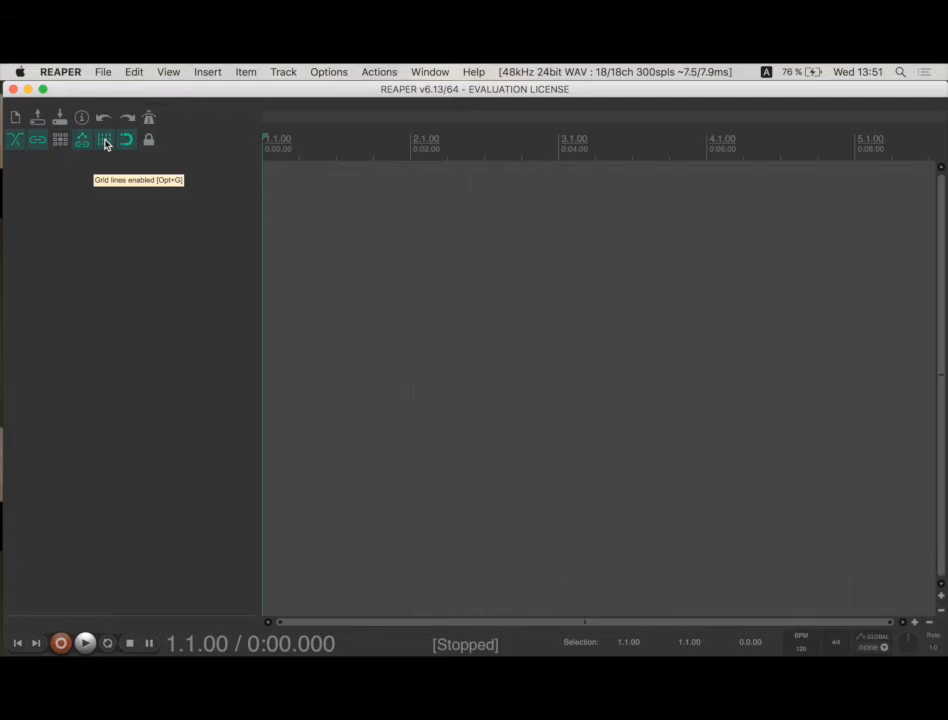
Turn the grid lines off and back on
left_click(105, 142)
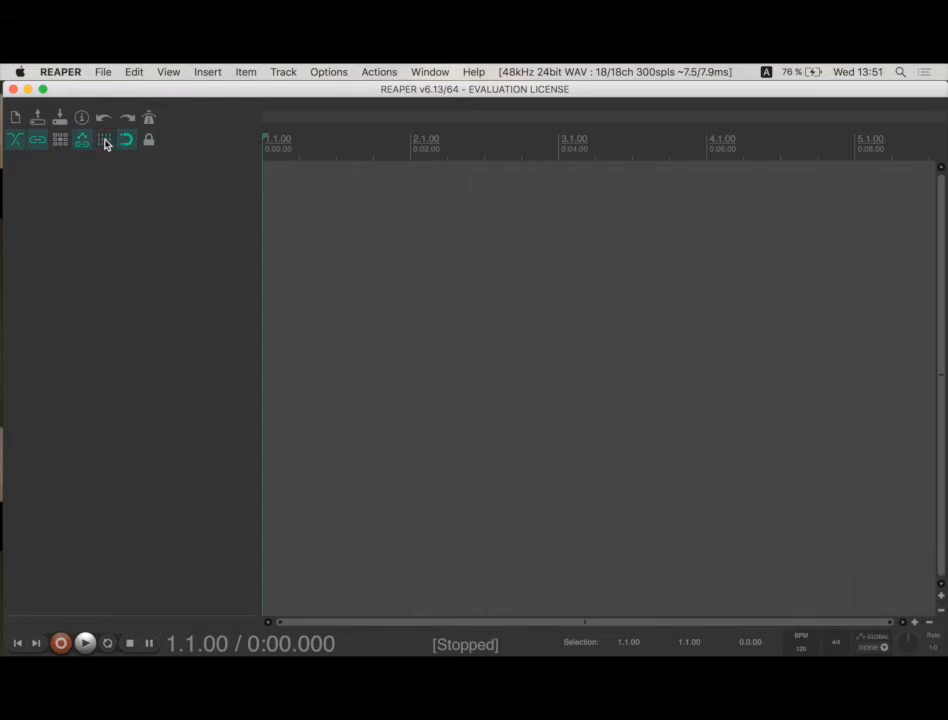
left_click(105, 142)
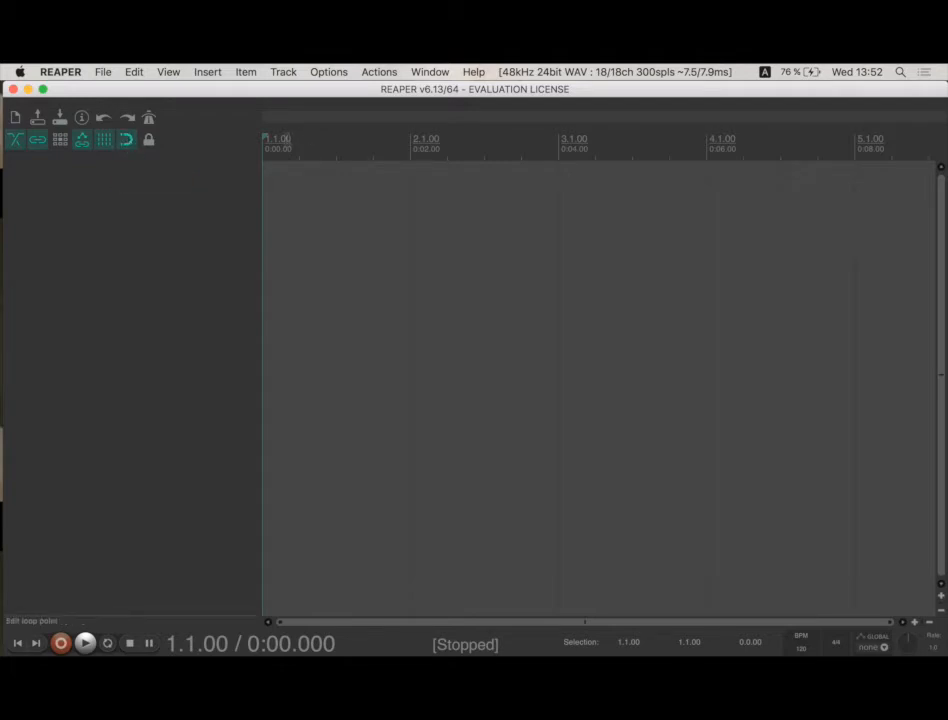
With snapping on, select the time range 1.1.00 to 1.3.00, clear it, and select 1.1.00 to 1.4.00
left_click_drag(280, 180, 268, 178)
left_click_drag(281, 176, 335, 176)
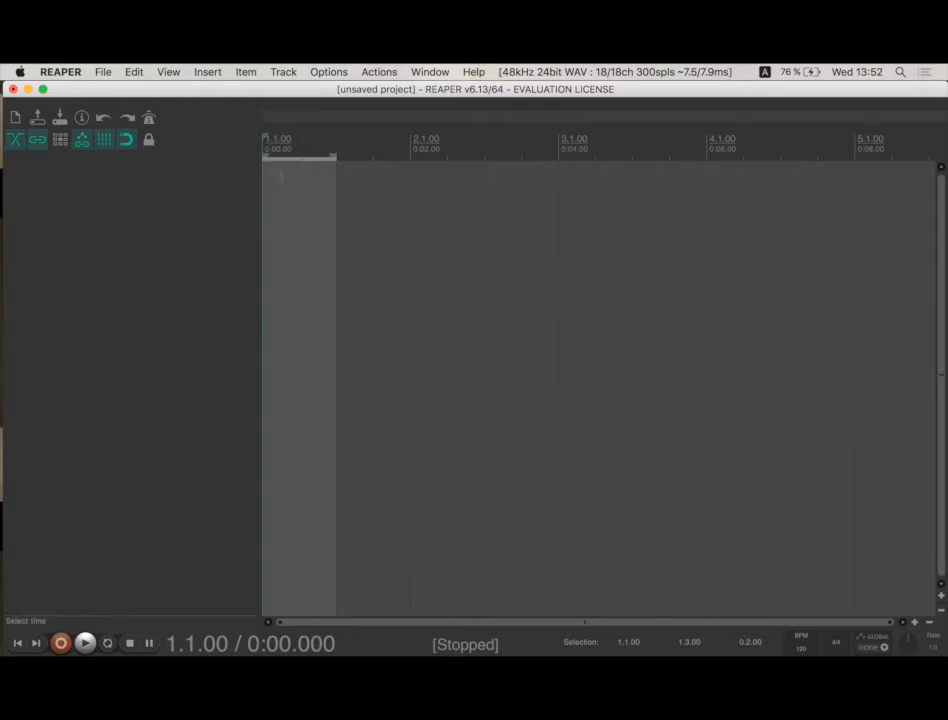
left_click(283, 175)
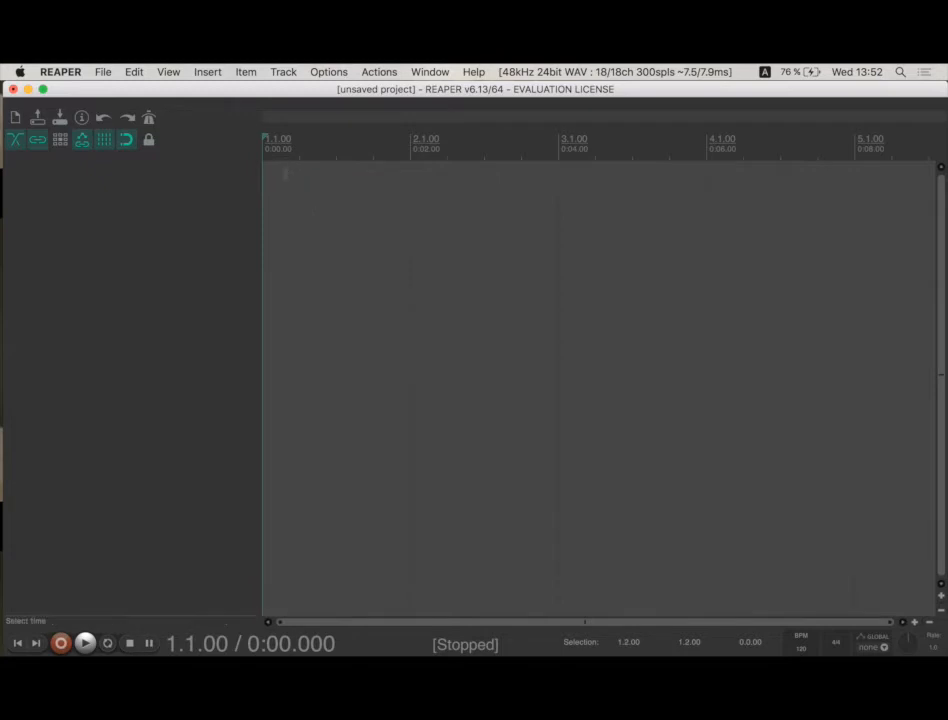
left_click_drag(285, 173, 262, 176)
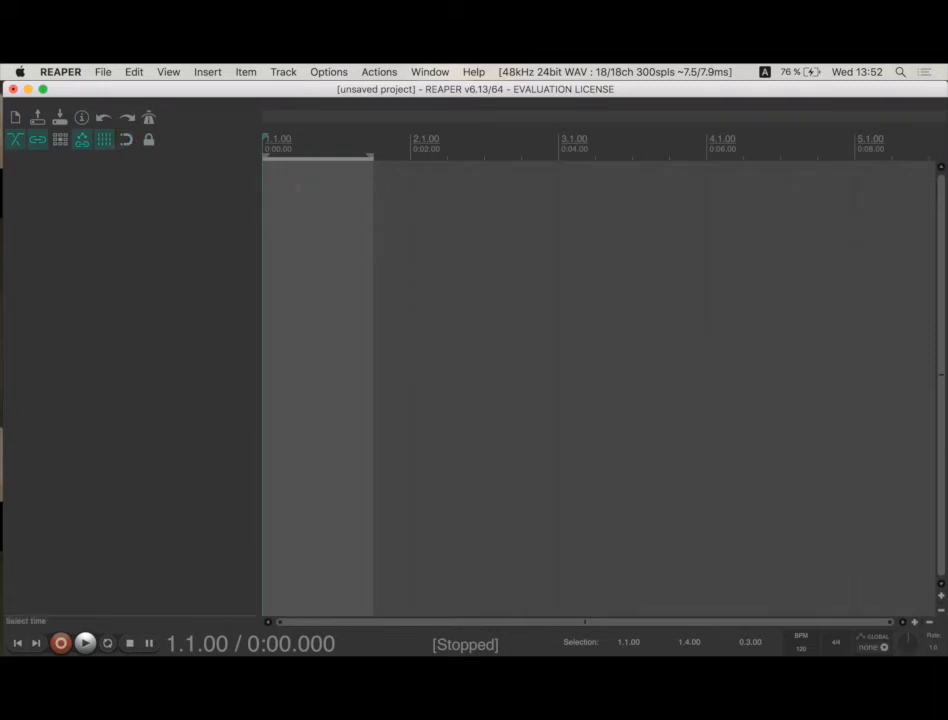
With snapping off, place the edit cursor freely in the first measure, return it to the start, and select about 1.1.52 to 1.4.60
left_click(298, 191)
left_click(282, 179)
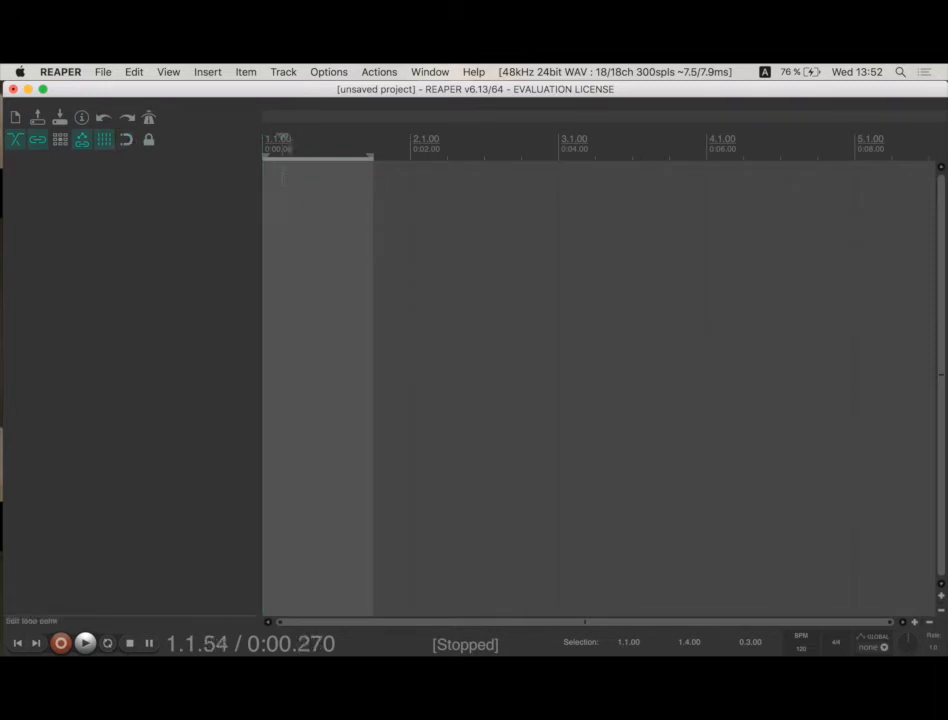
double_click(294, 143)
left_click_drag(282, 179, 396, 186)
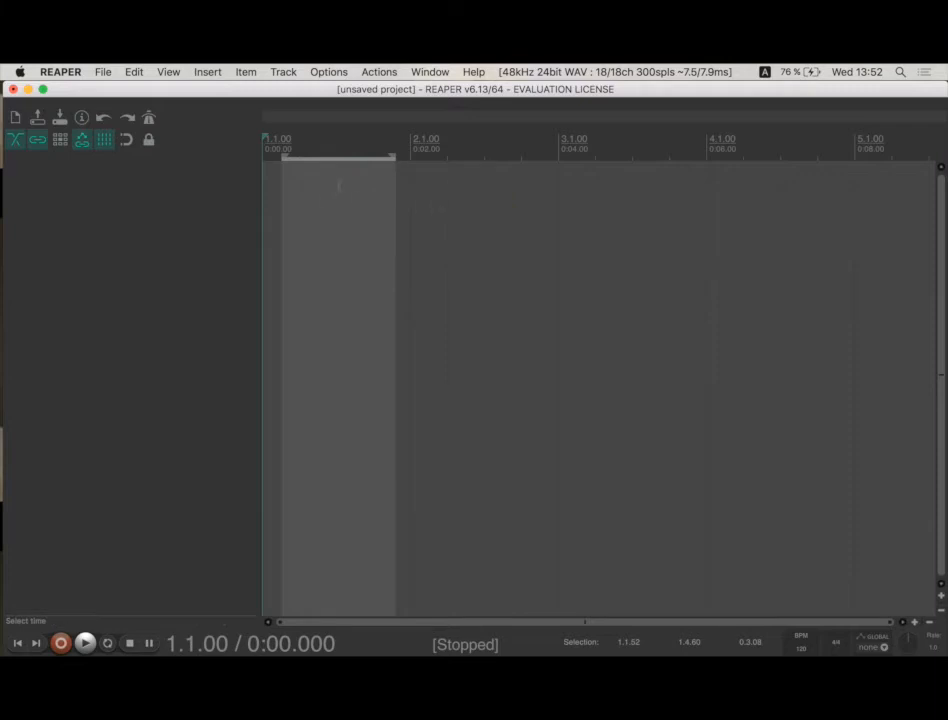
Place the edit cursor at several off-grid positions in the first measure, ending at about 1.3.50
left_click(273, 187)
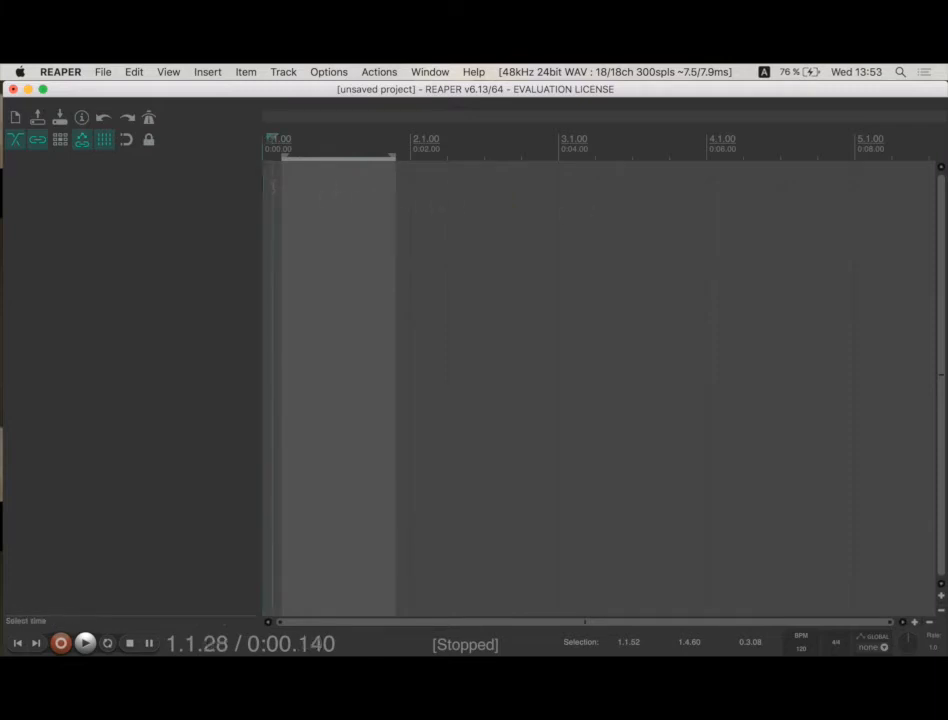
left_click(319, 184)
left_click(355, 187)
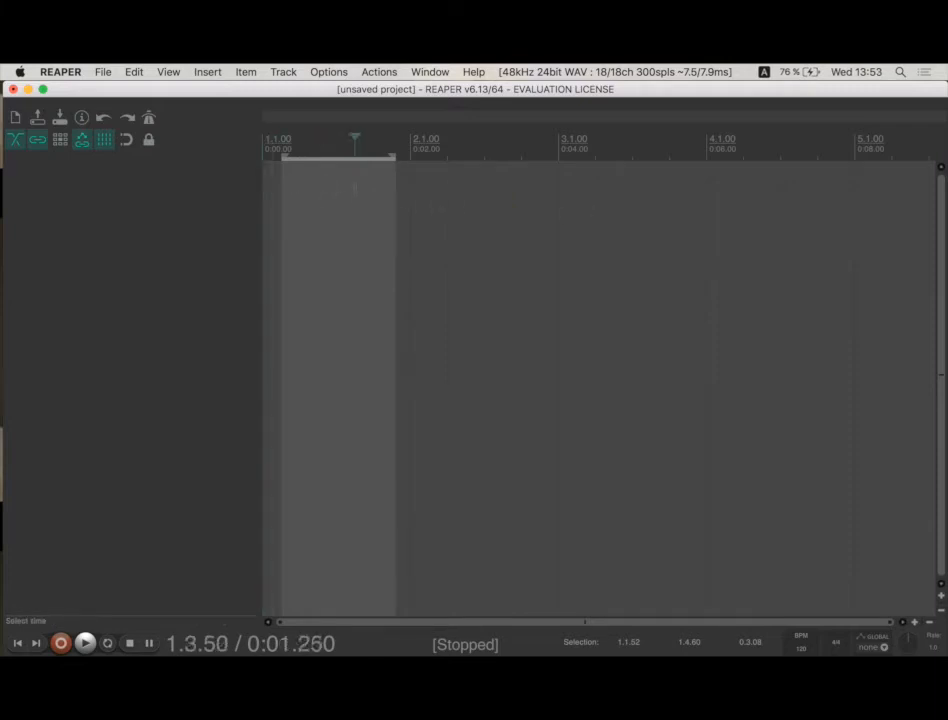
With snapping off, place the edit cursor at off-grid positions forward to 2.4.50 and back through the first measure
left_click(394, 187)
left_click(426, 186)
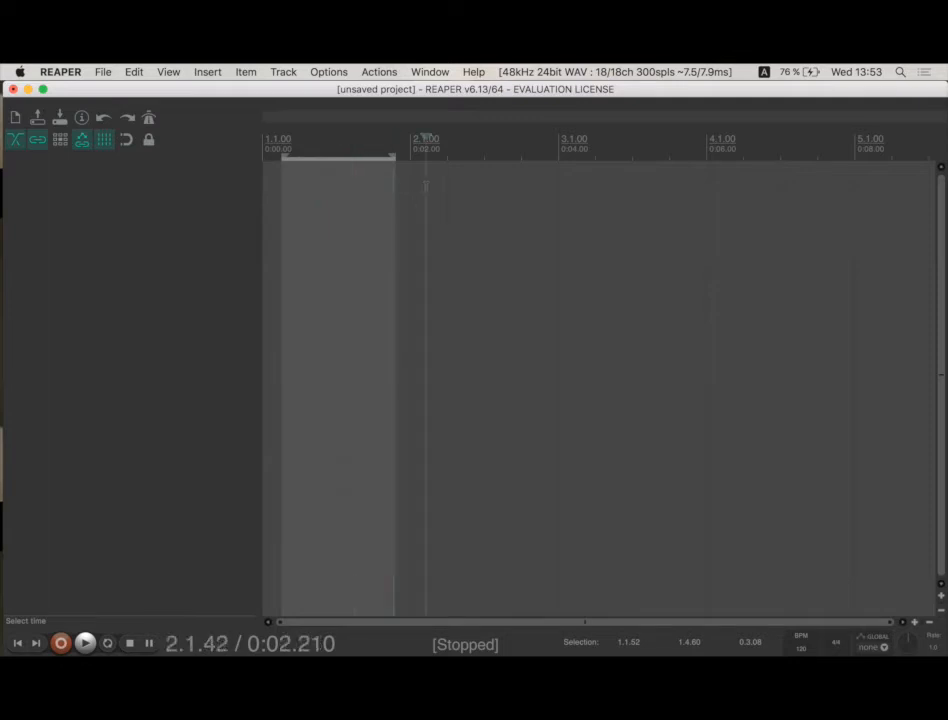
left_click(471, 186)
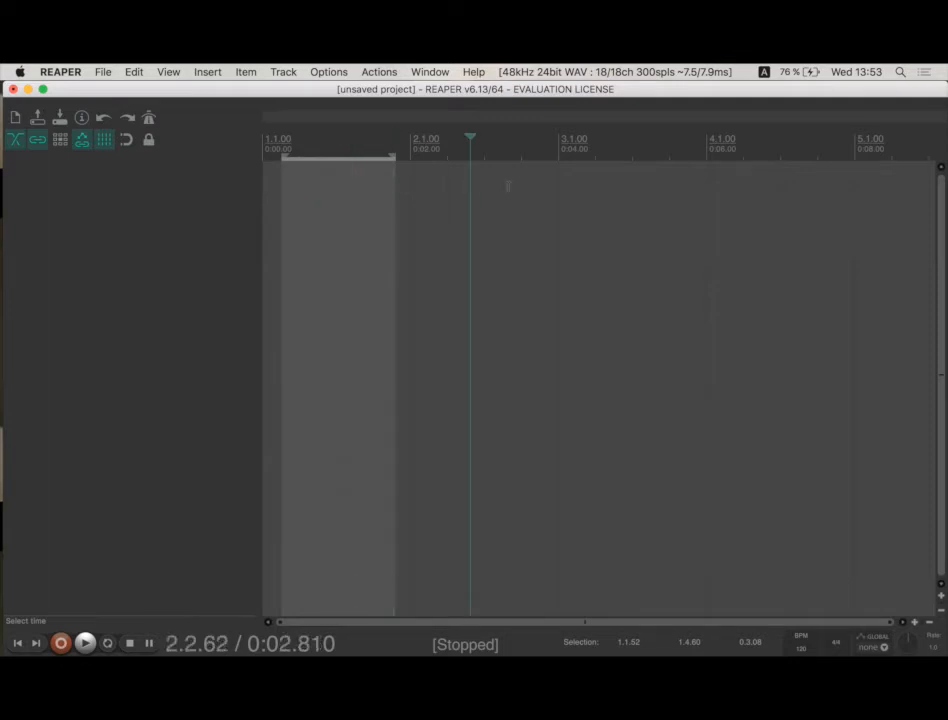
left_click(508, 186)
left_click(539, 186)
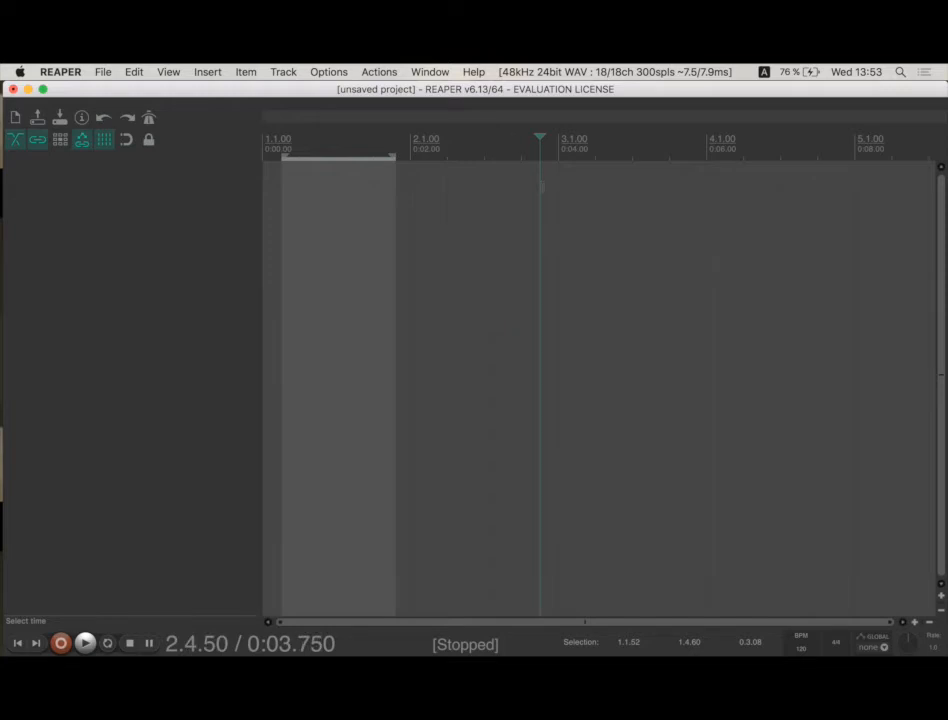
left_click(503, 184)
left_click(461, 184)
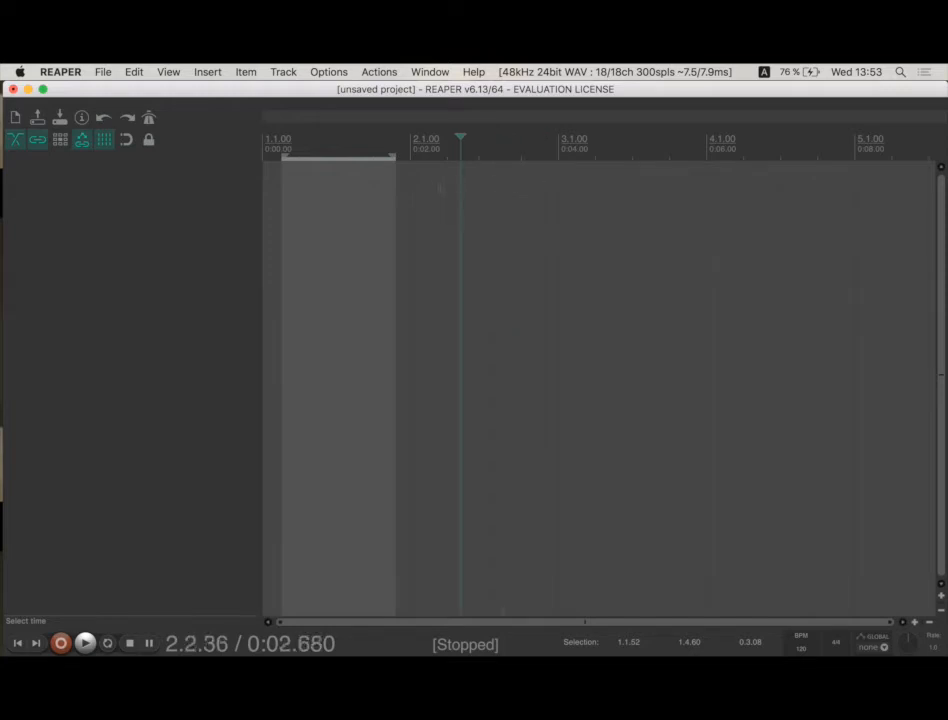
left_click(428, 187)
left_click(398, 188)
left_click(357, 195)
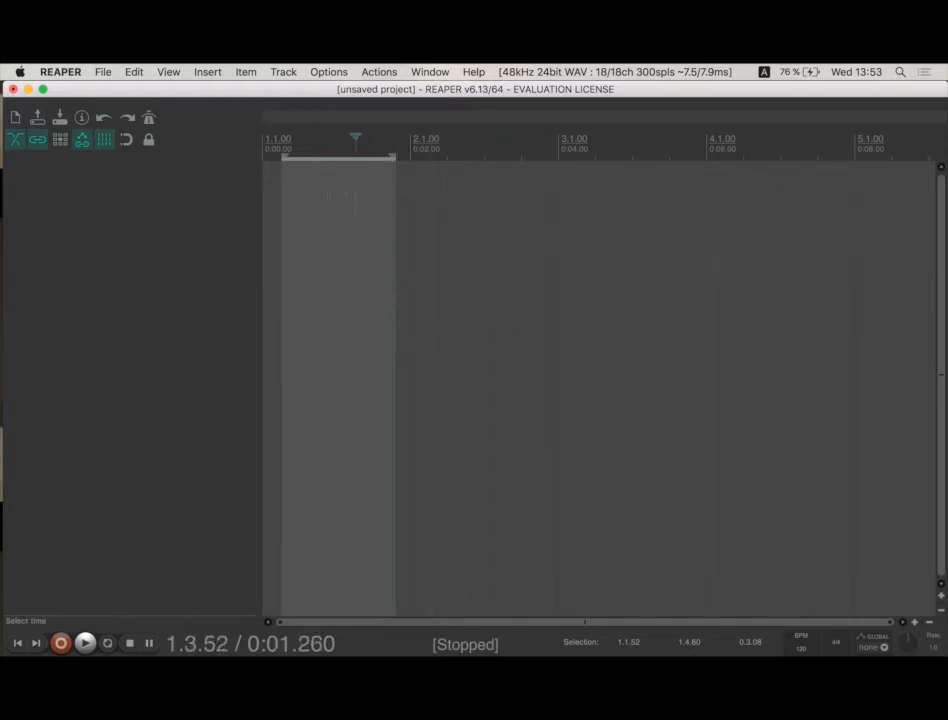
left_click(315, 197)
Clear the time selection, return the edit cursor to the project start, and turn snapping on
double_click(333, 150)
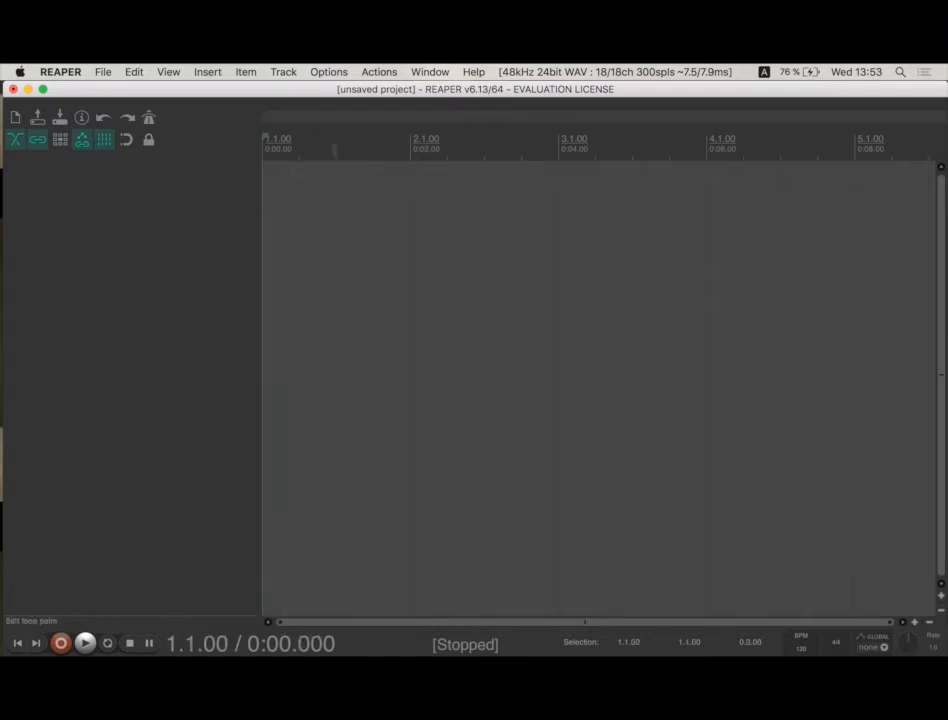
left_click(127, 145)
Add two tracks to the empty project and show the mixer
double_click(184, 215)
double_click(205, 265)
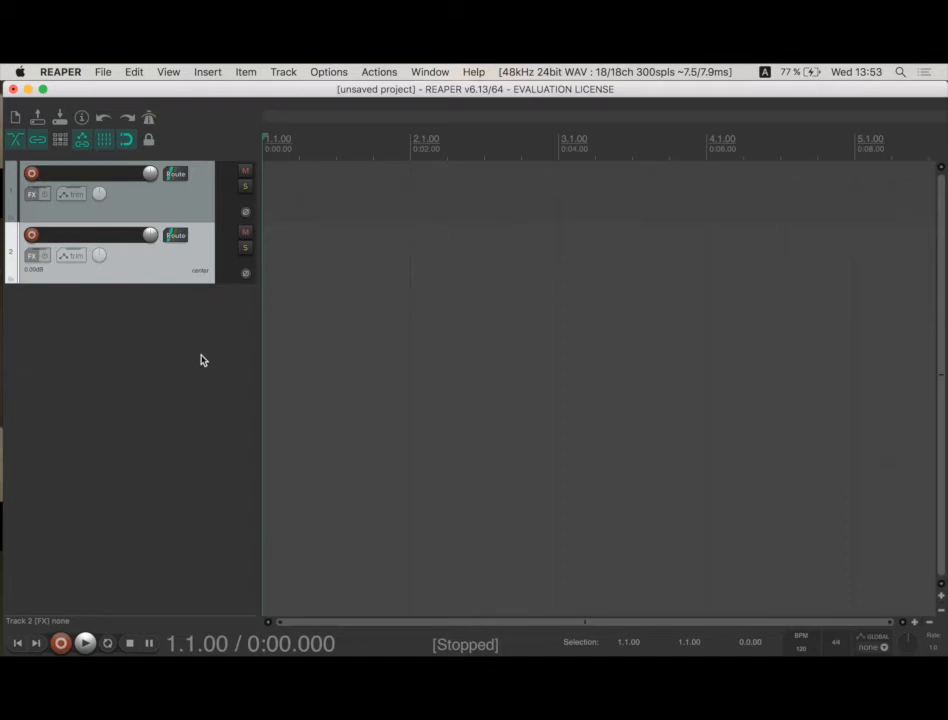
key("super+m")
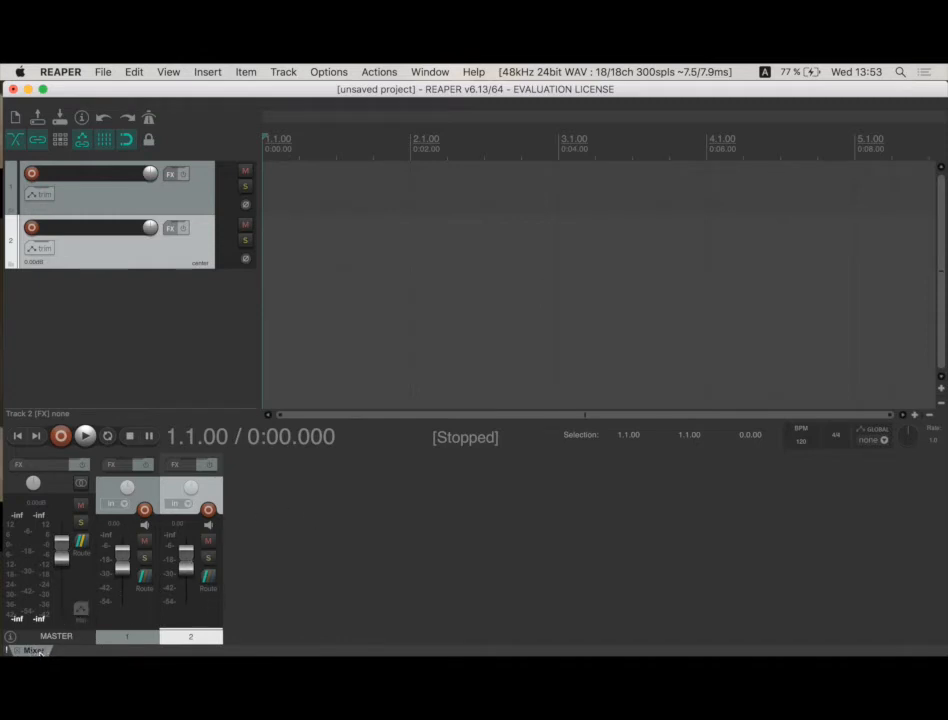
Select tracks 1 and 2 alternately to compare their highlighting in the track list and mixer, ending on track 2
left_click(181, 197)
left_click(174, 234)
left_click(172, 202)
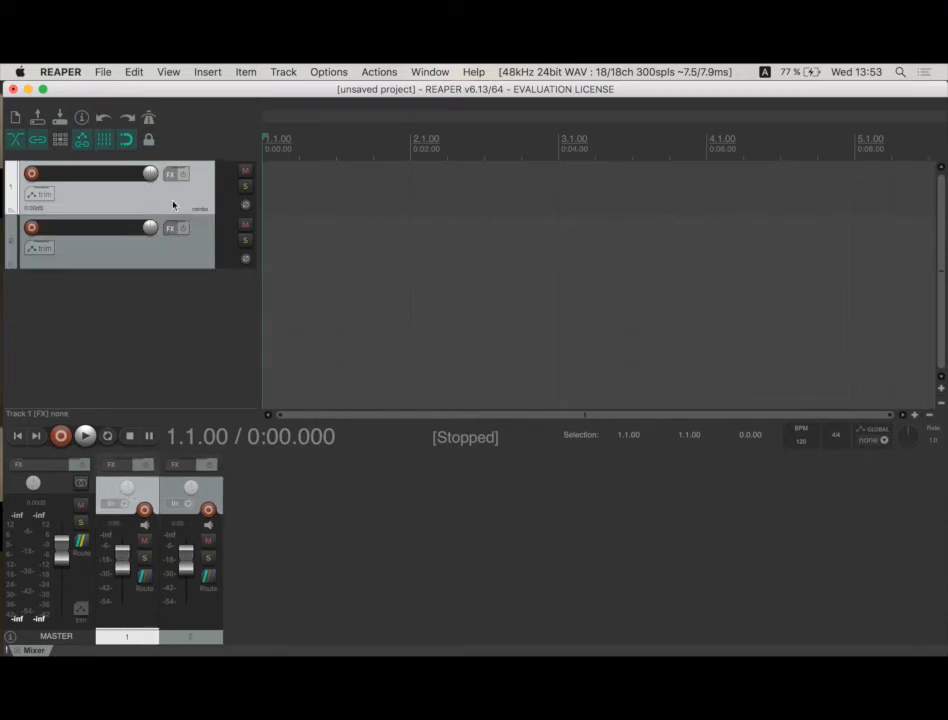
left_click(172, 248)
left_click(172, 204)
left_click(165, 258)
left_click(165, 203)
left_click(165, 258)
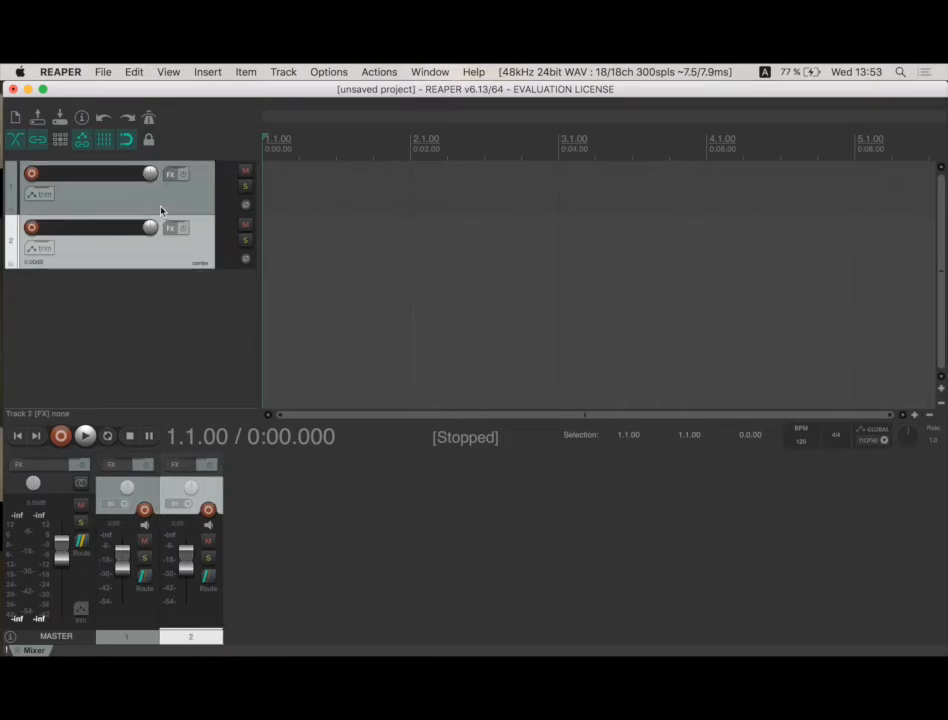
left_click(161, 207)
left_click(160, 251)
left_click(163, 195)
left_click(163, 252)
Add three more tracks below track 2
key("super+t")
key("super+t")
key("super+t")
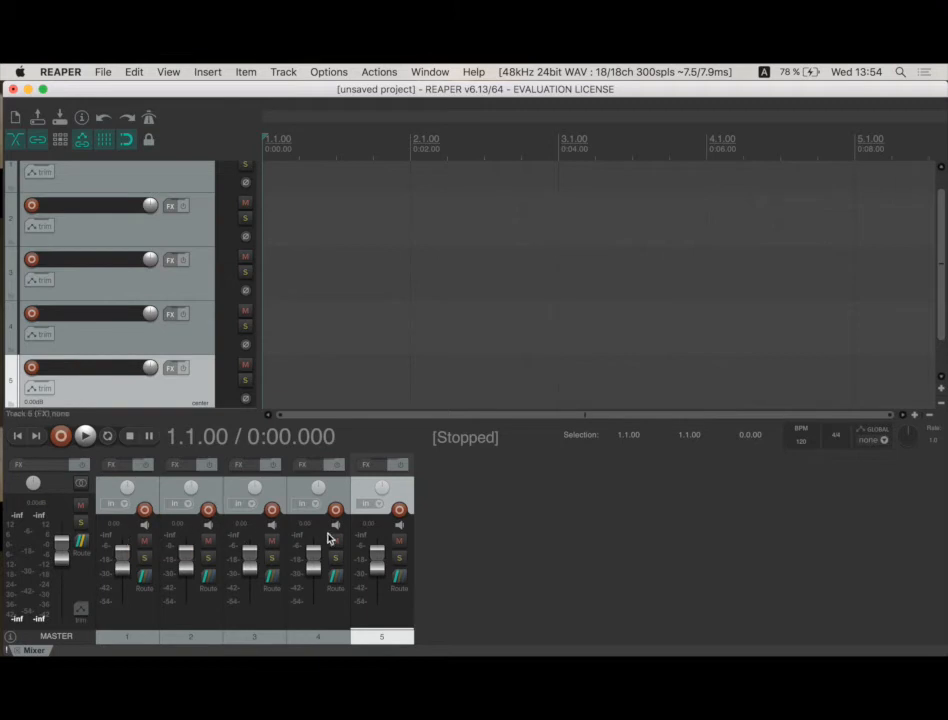
Undock the mixer into its own window and shift that window slightly
right_click(487, 555)
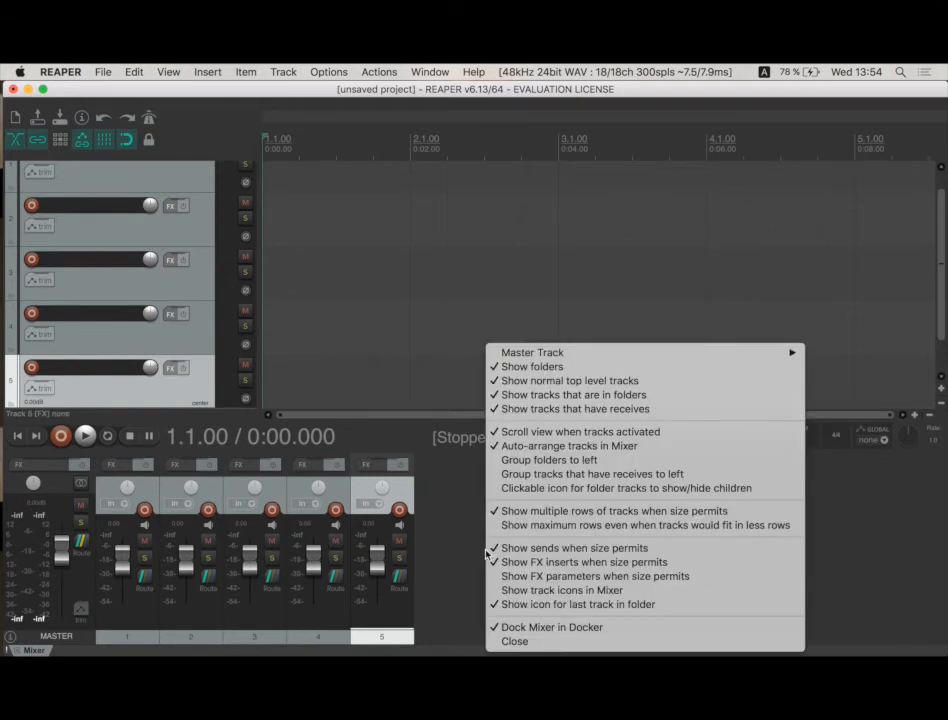
left_click(517, 629)
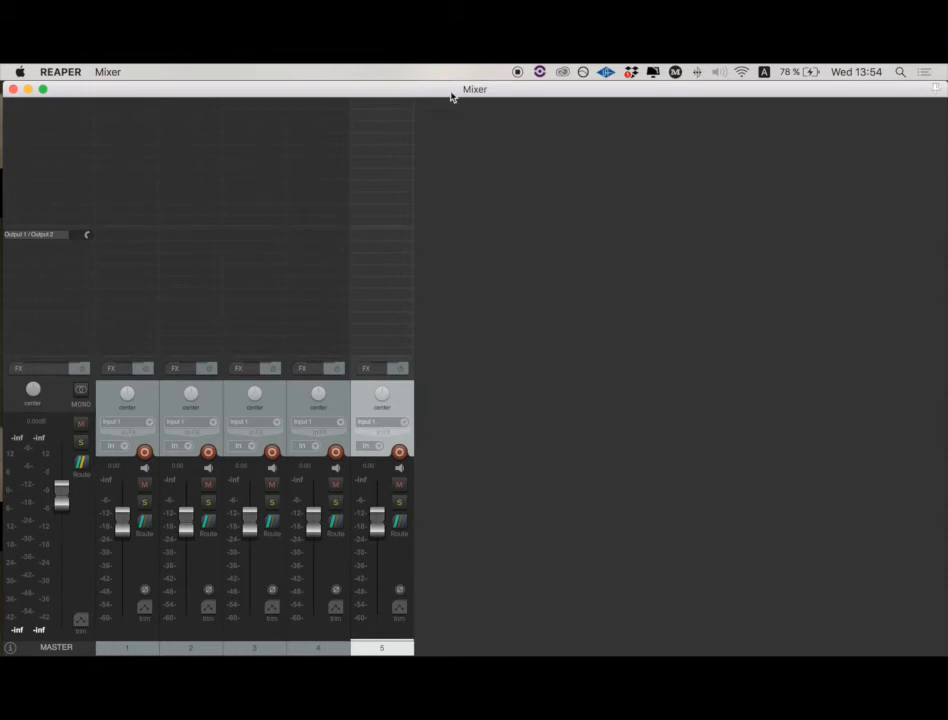
mouse_move(451, 93)
left_mouse_down()
mouse_move(599, 165)
mouse_move(643, 288)
mouse_move(791, 219)
mouse_move(940, 96)
mouse_move(673, 121)
mouse_move(501, 104)
mouse_move(450, 88)
left_mouse_up()
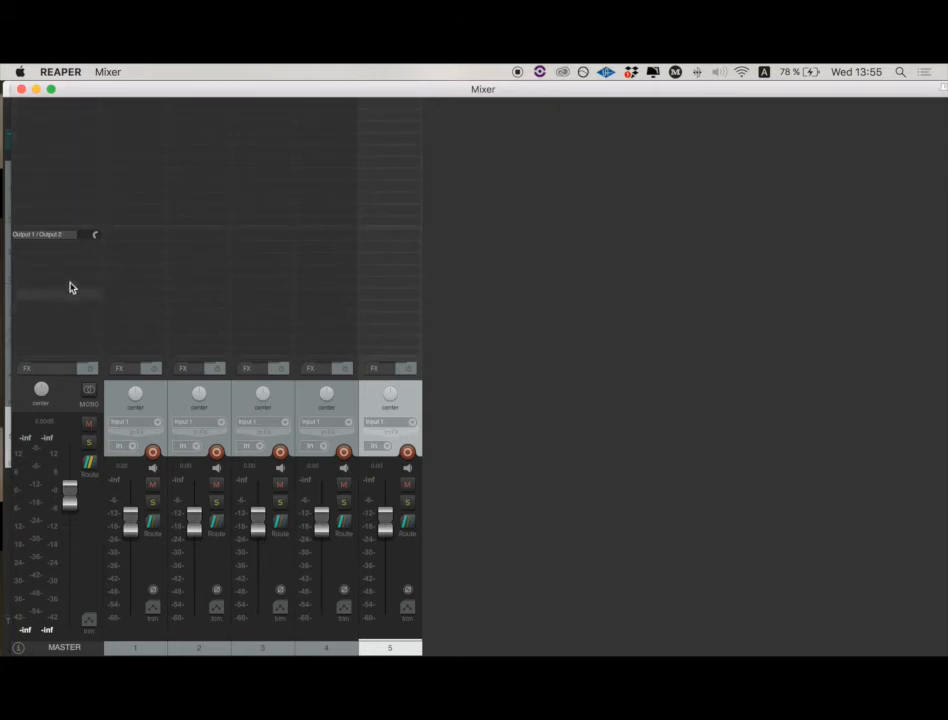
Open the effects browser for the master track's insert slot, look through the Cockos plug-ins, and close it without adding any
left_click(61, 121)
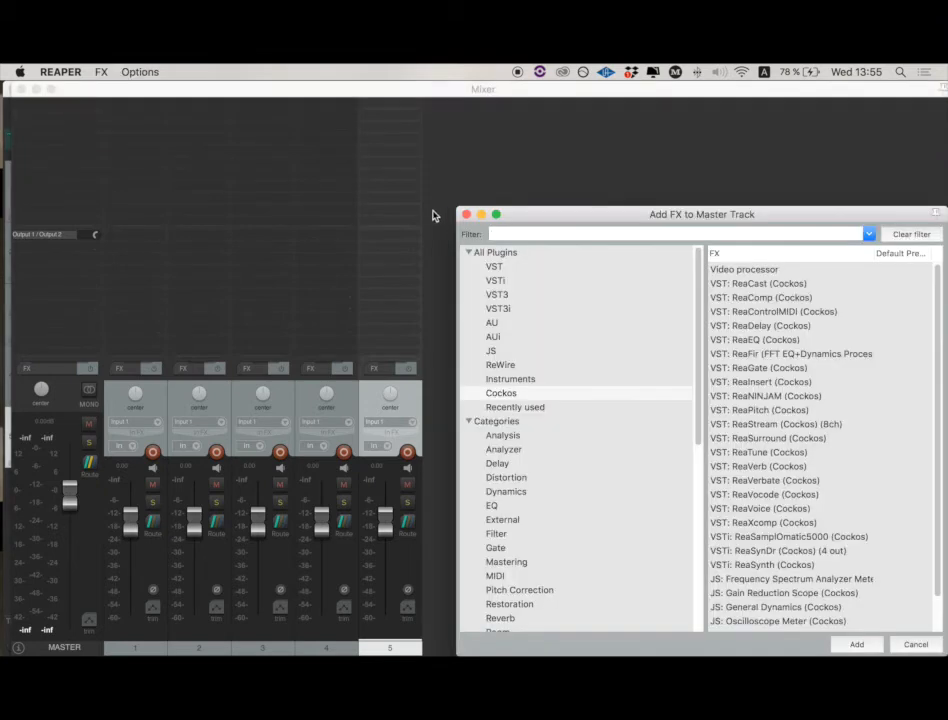
left_click_drag(514, 214, 445, 122)
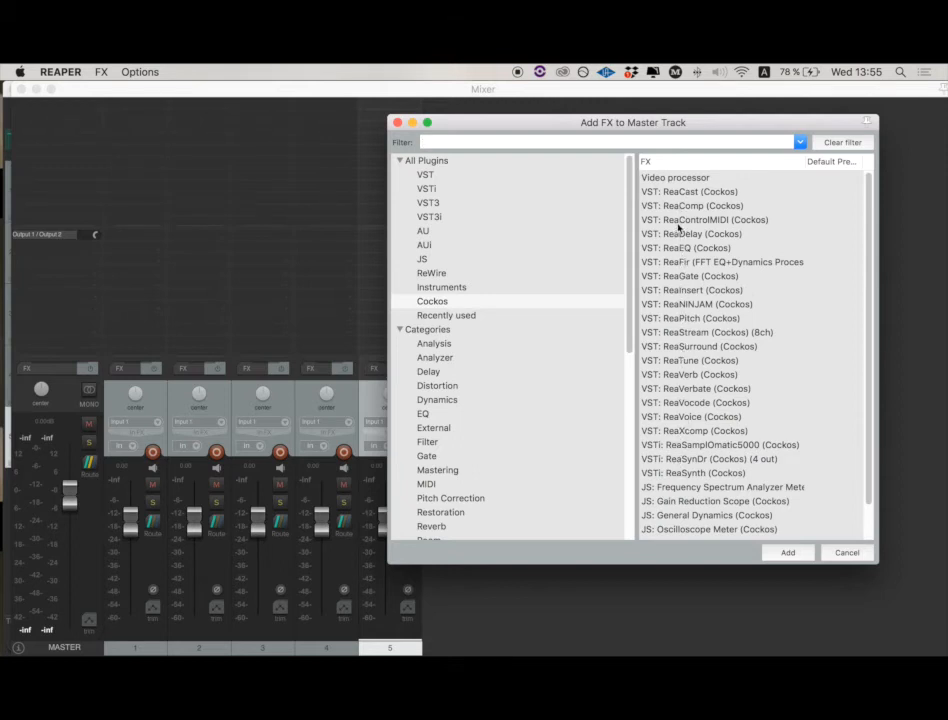
left_click(396, 123)
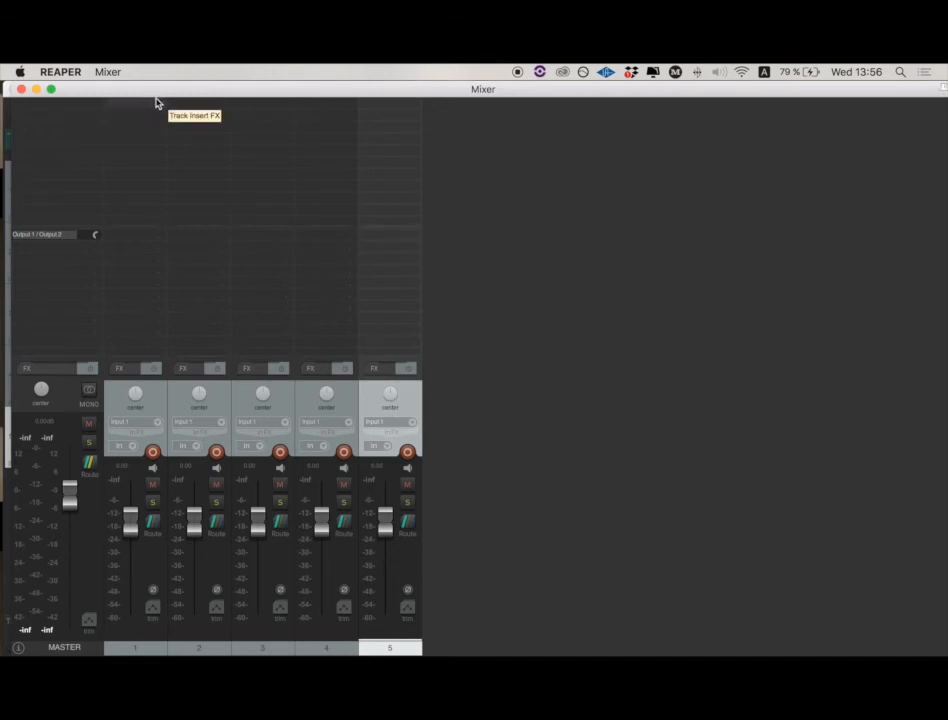
Dock the mixer in the docker again, then toggle its visibility several times and leave it hidden
right_click(500, 212)
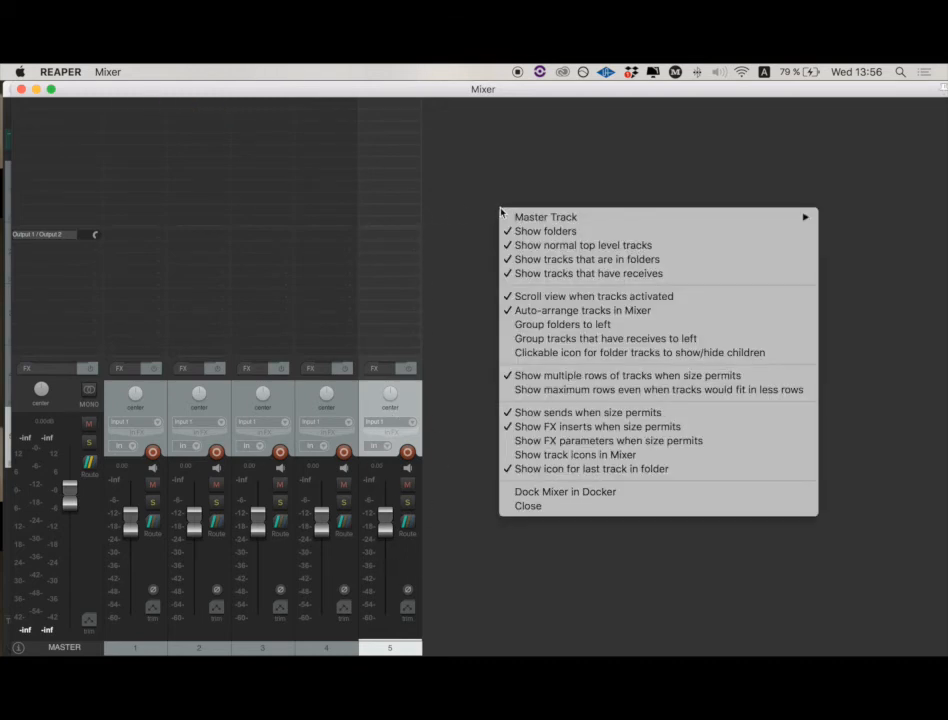
left_click(618, 495)
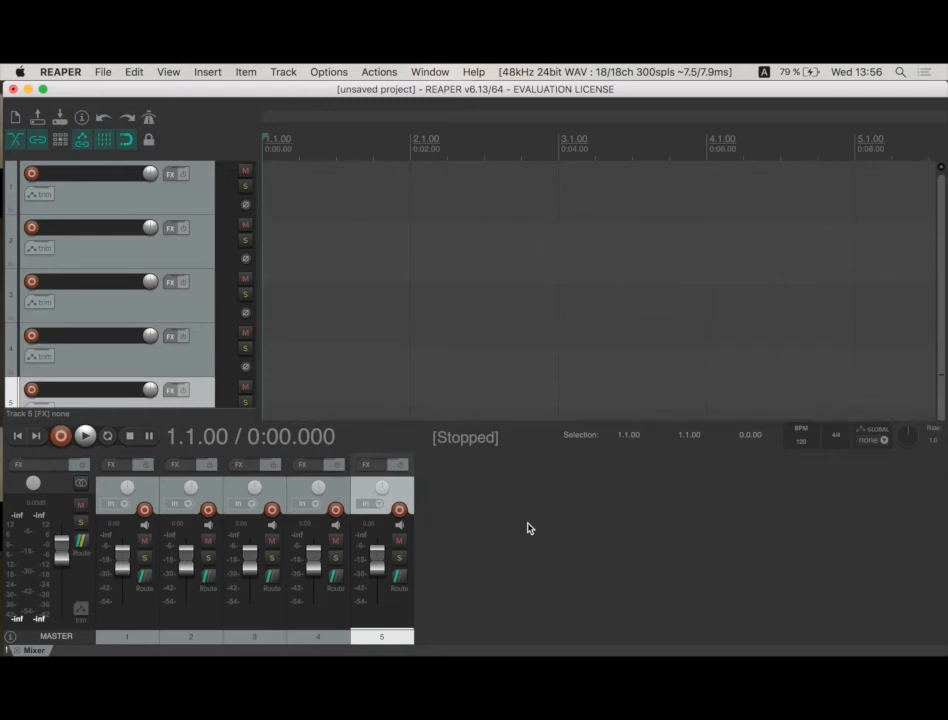
key("super+m")
key("super+m")
key("super+m")
key("super+m")
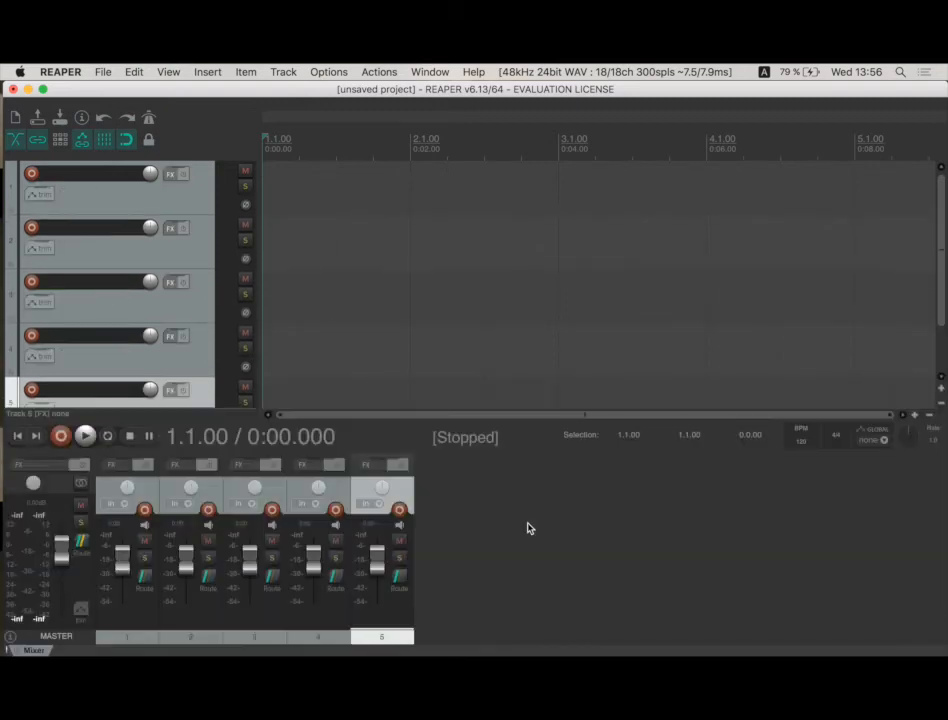
key("super+m")
key("super+m")
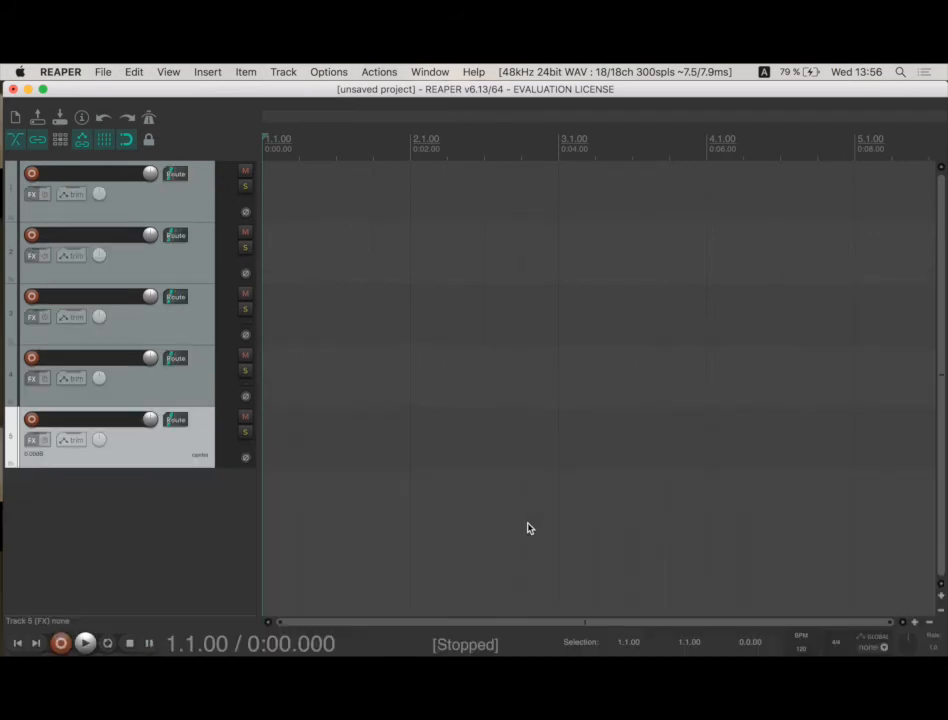
Examine the first measures of the timeline at several horizontal zoom levels
scroll(420, 333, "up", 5)
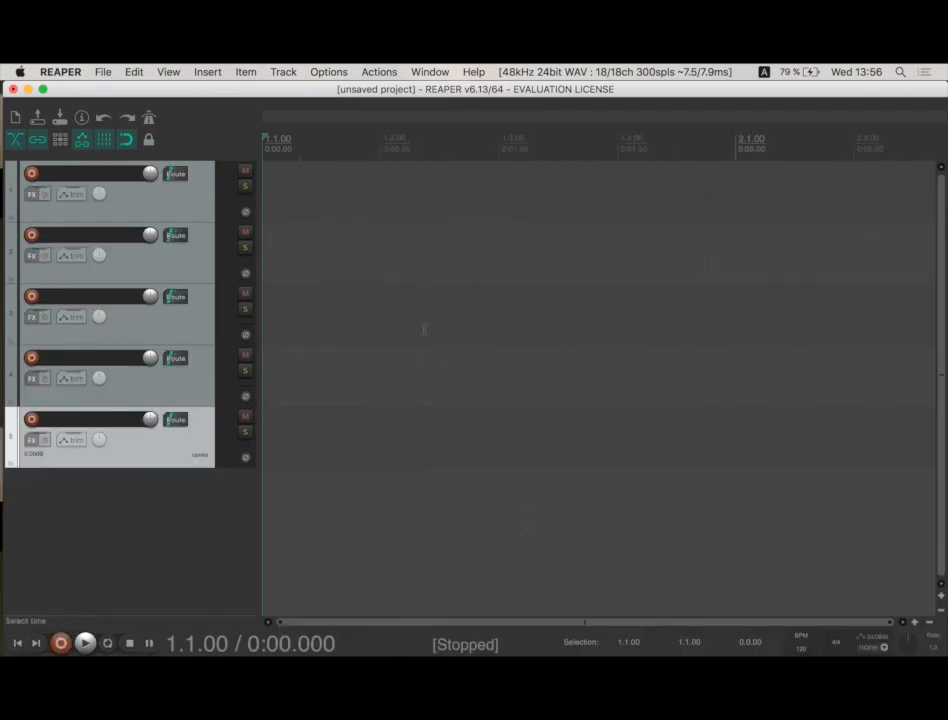
scroll(441, 234, "down", 4)
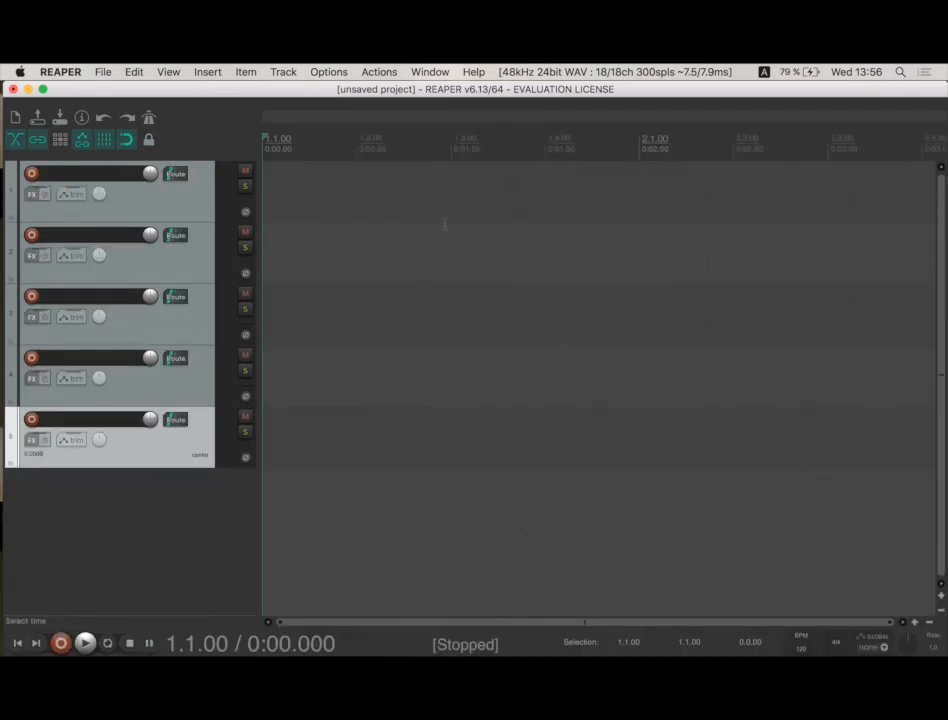
scroll(444, 224, "up", 4)
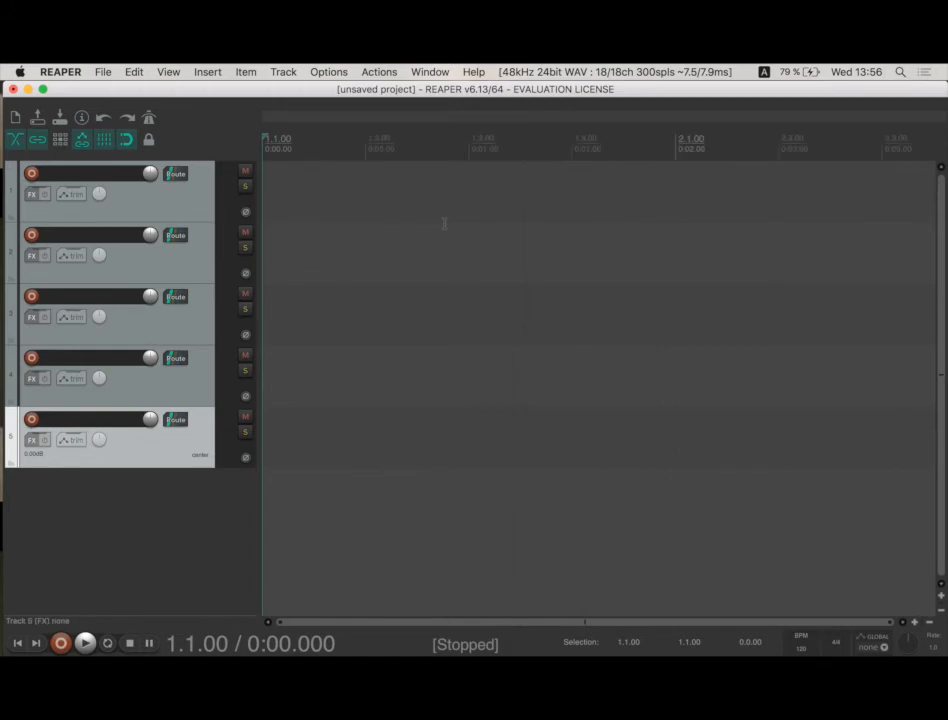
scroll(444, 224, "up", 1)
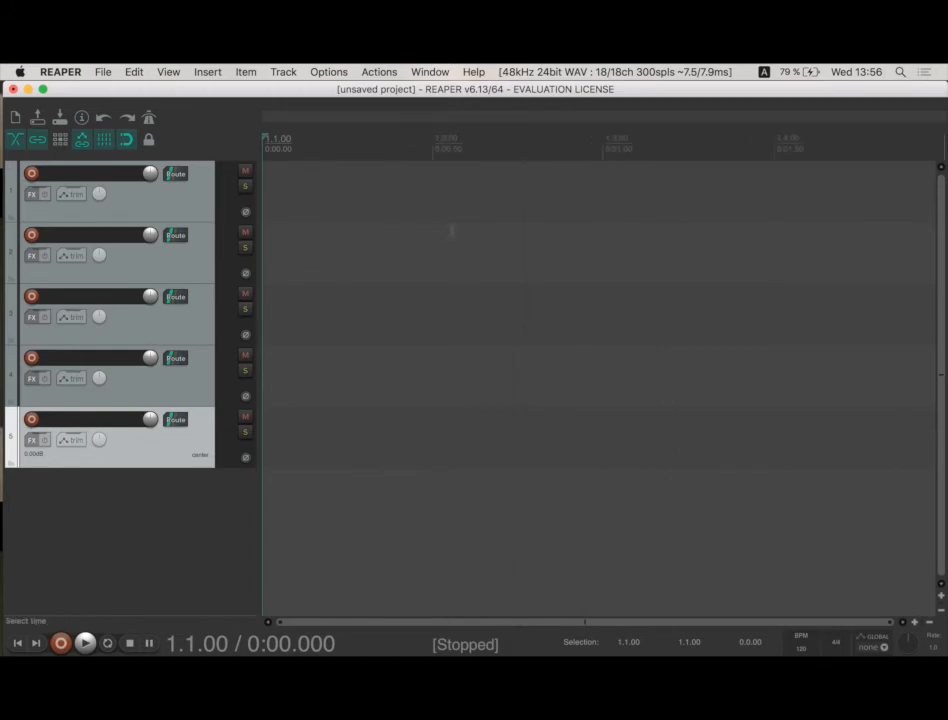
scroll(452, 230, "down", 4)
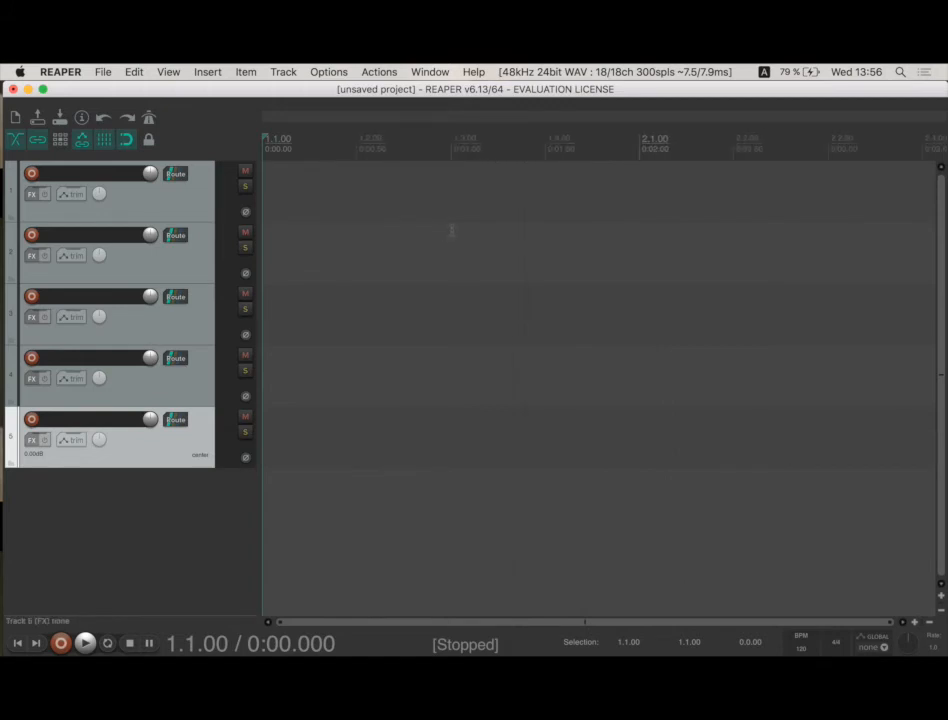
scroll(452, 230, "up", 4)
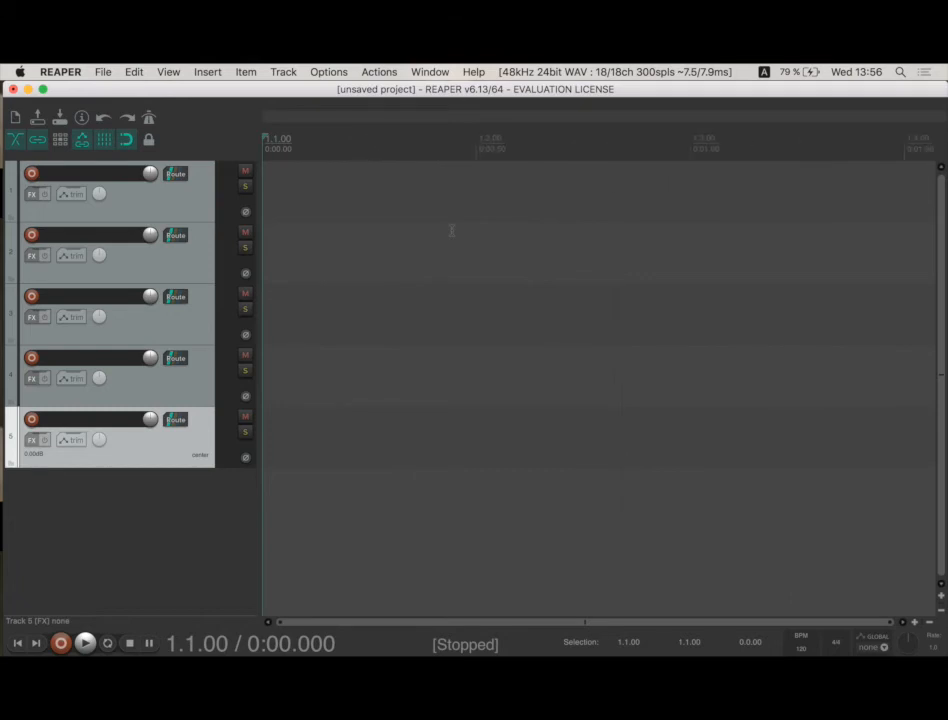
scroll(452, 230, "up", 1)
scroll(452, 230, "down", 3)
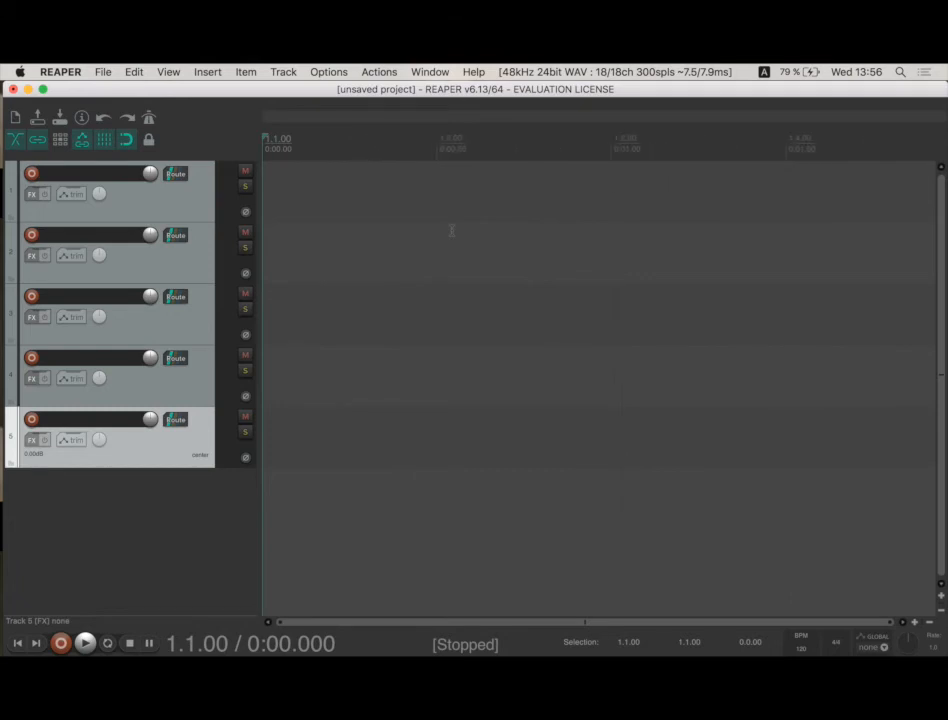
scroll(452, 230, "up", 3)
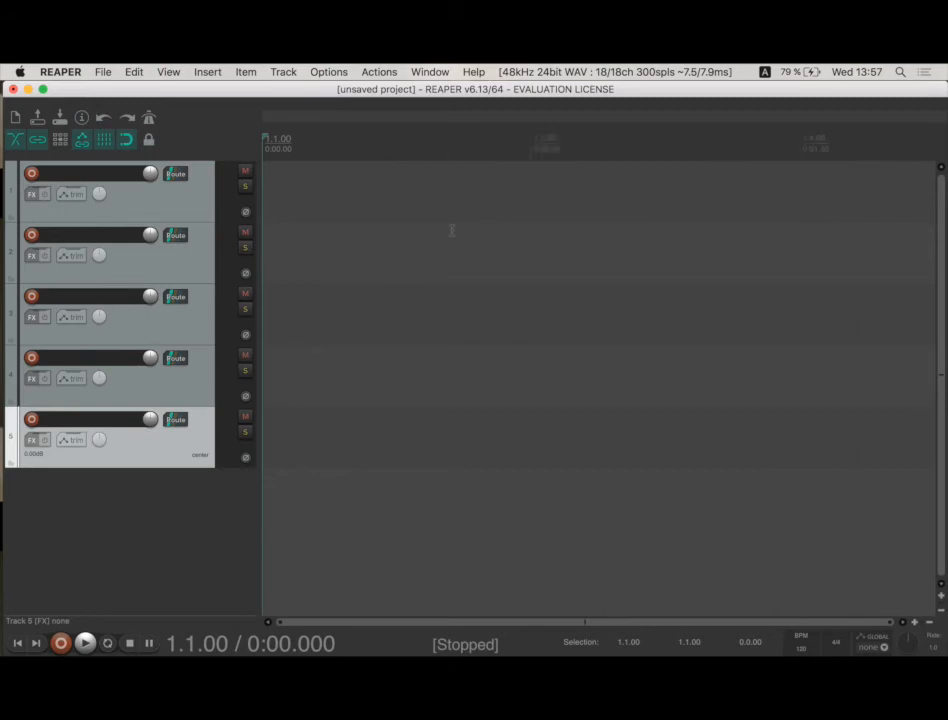
scroll(452, 230, "down", 4)
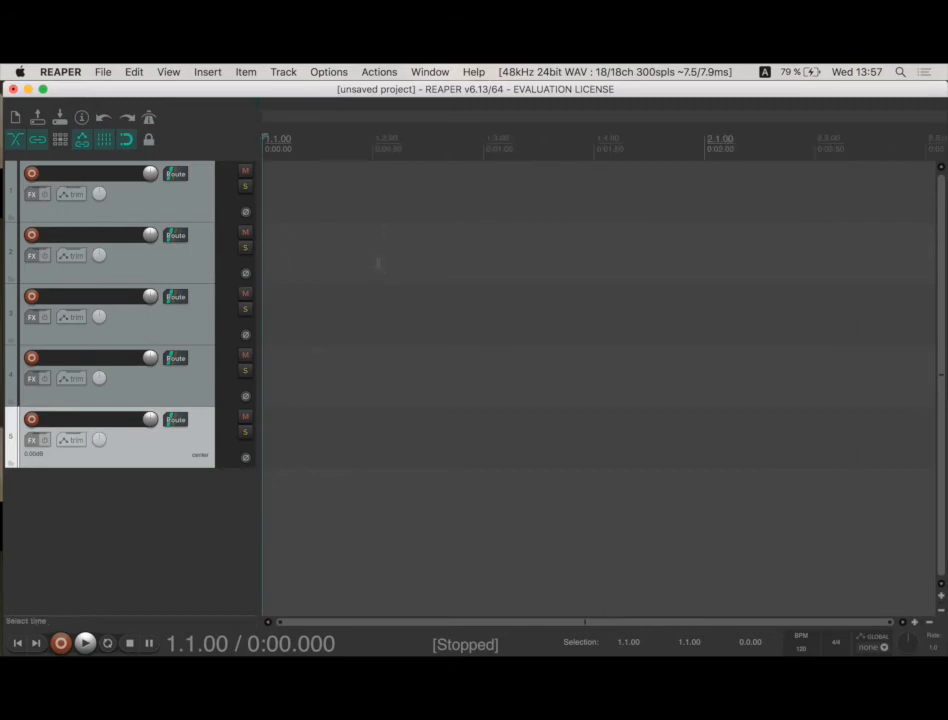
Examine the five tracks at several vertical zoom levels, from tall to short track heights
scroll(367, 251, "up", 4)
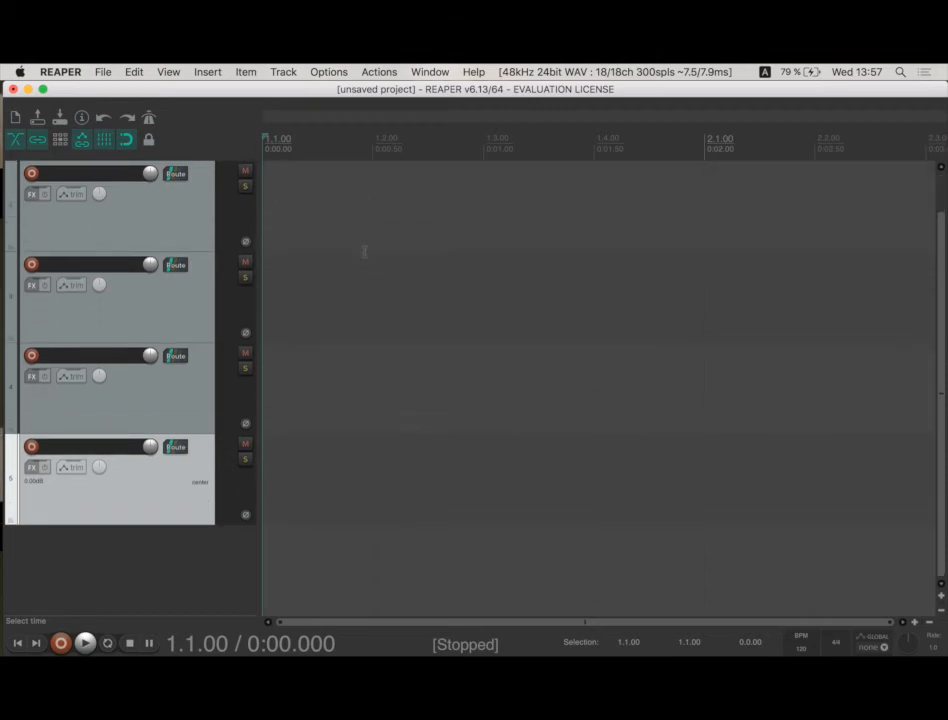
scroll(365, 252, "down", 3)
scroll(365, 252, "up", 2)
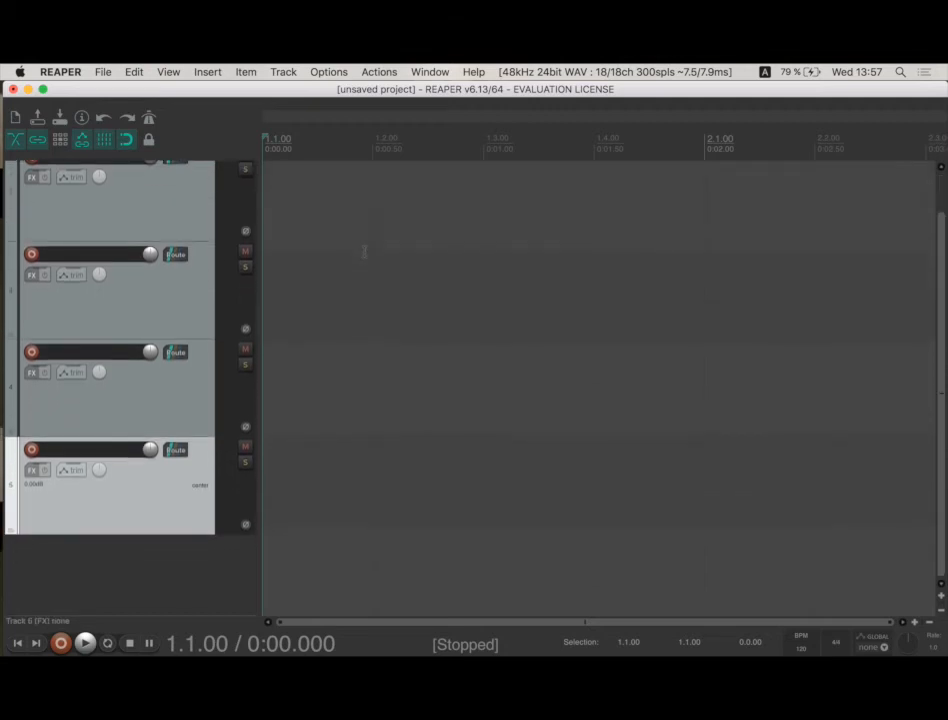
scroll(365, 252, "down", 2)
scroll(365, 252, "up", 2)
scroll(364, 251, "up", 3)
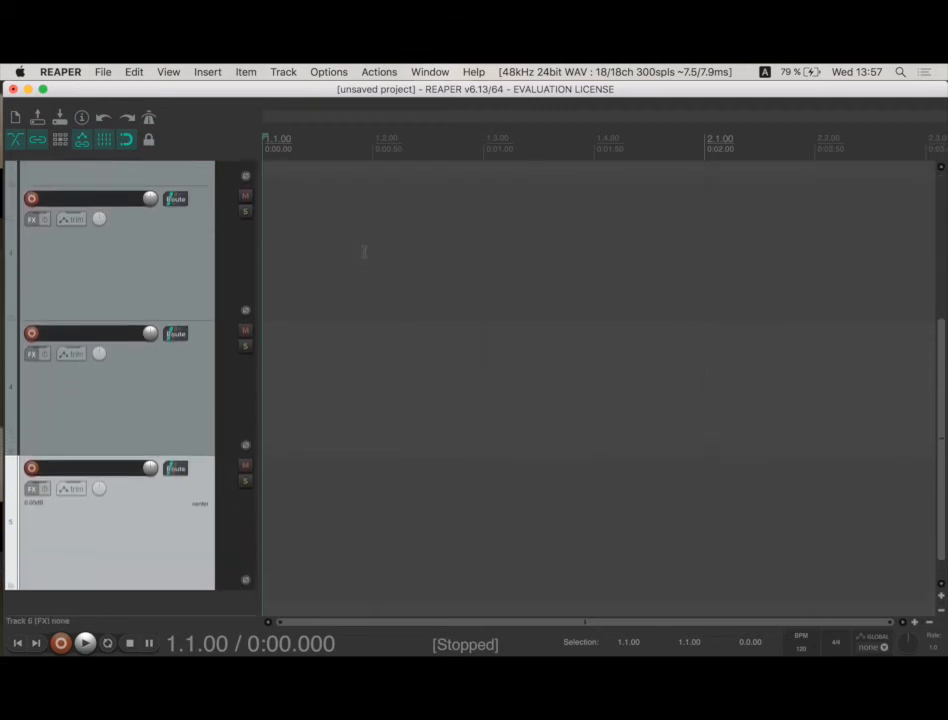
scroll(365, 252, "down", 2)
scroll(365, 252, "down", 1)
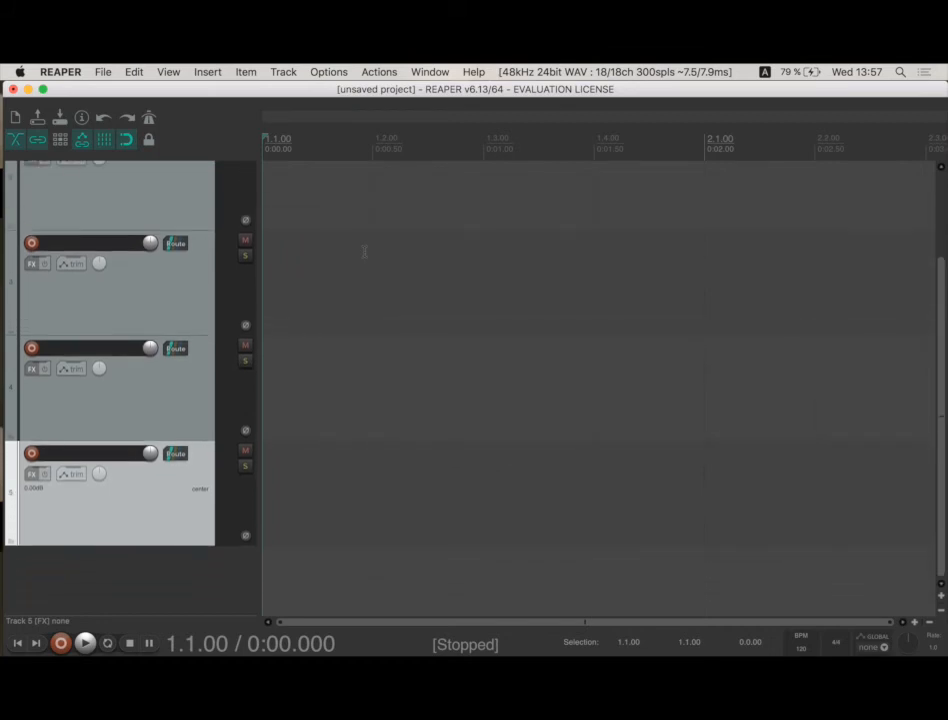
scroll(365, 252, "down", 3)
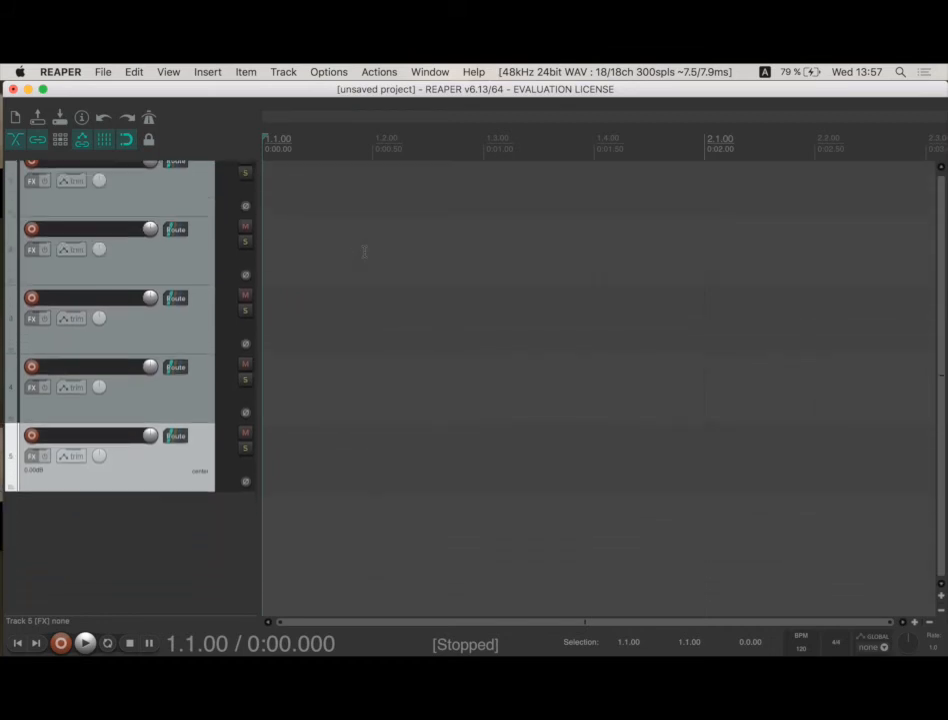
Switch to Finder, add the "Surrounds Surrounds Me" WAV file from the Reaper File folder to the start of track 1, and close the folder window
scroll(403, 268, "up", 1)
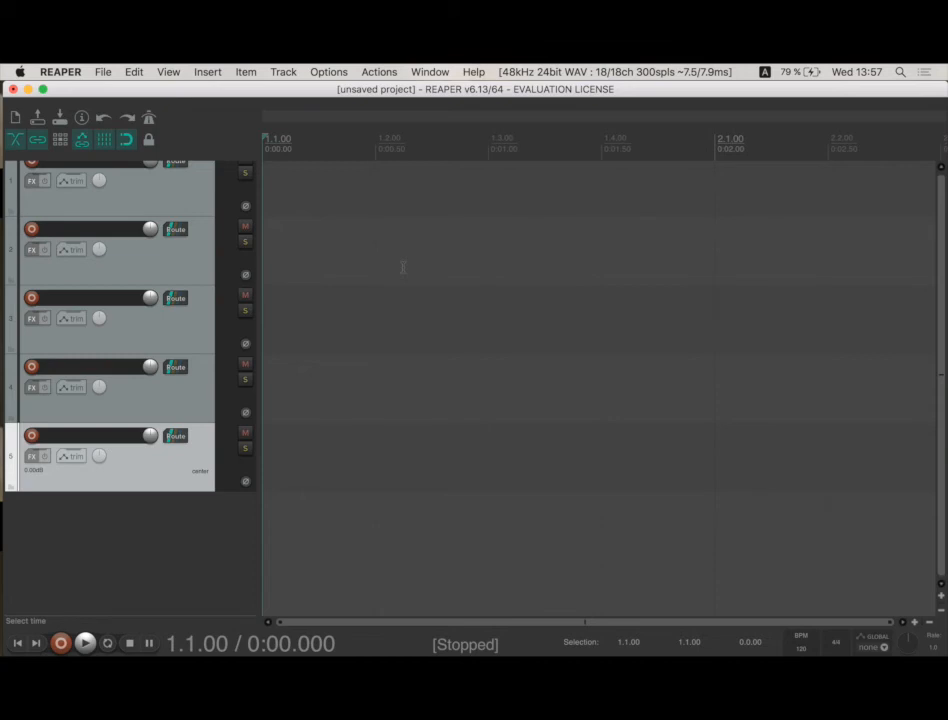
scroll(402, 266, "down", 2)
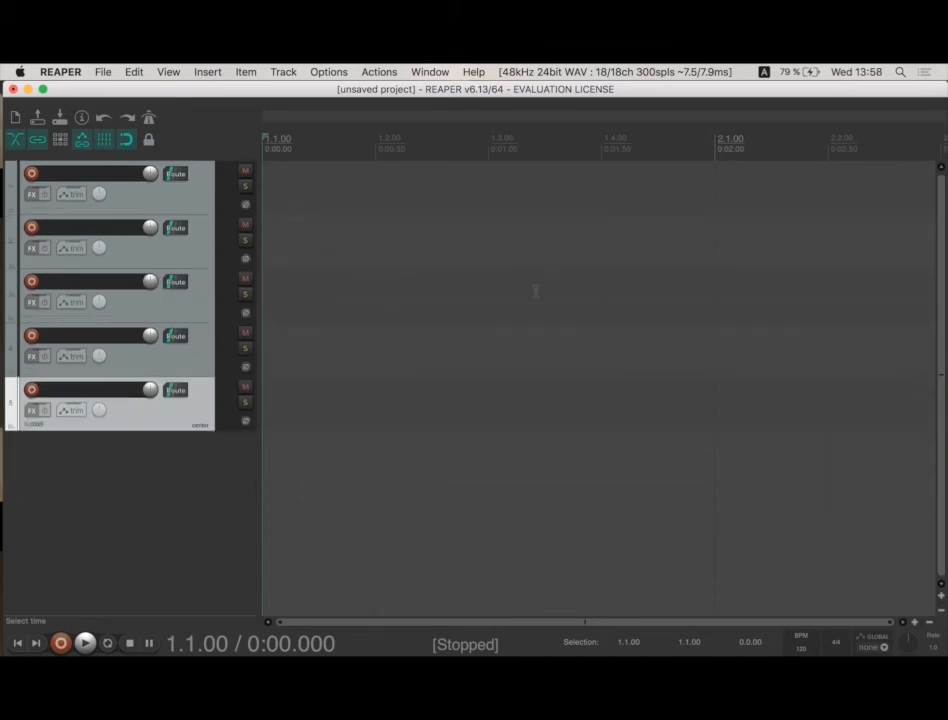
key("super+Tab")
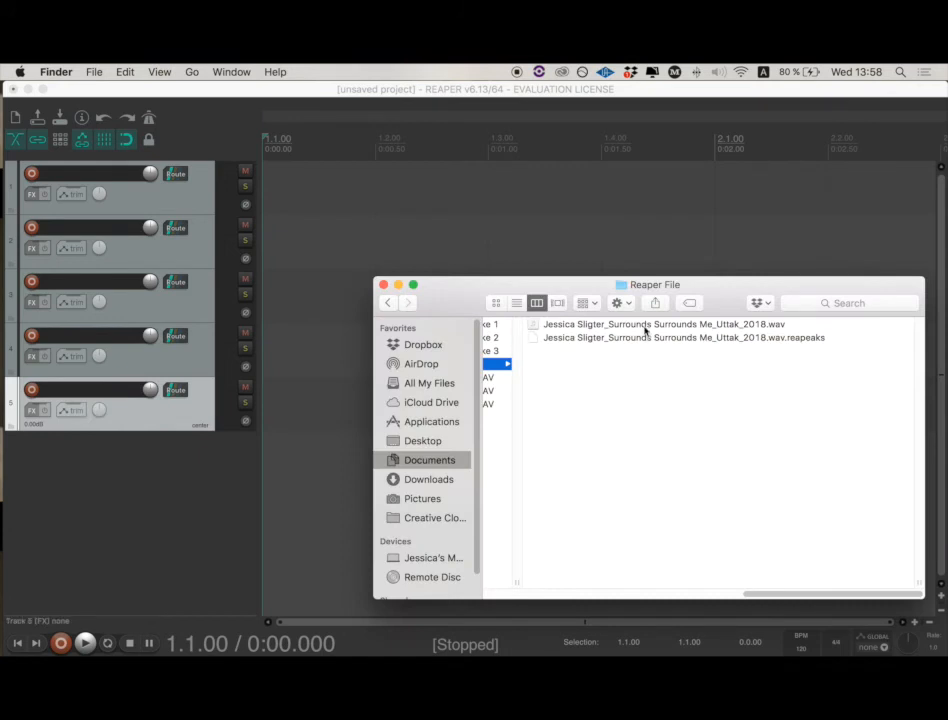
left_click_drag(644, 330, 292, 198)
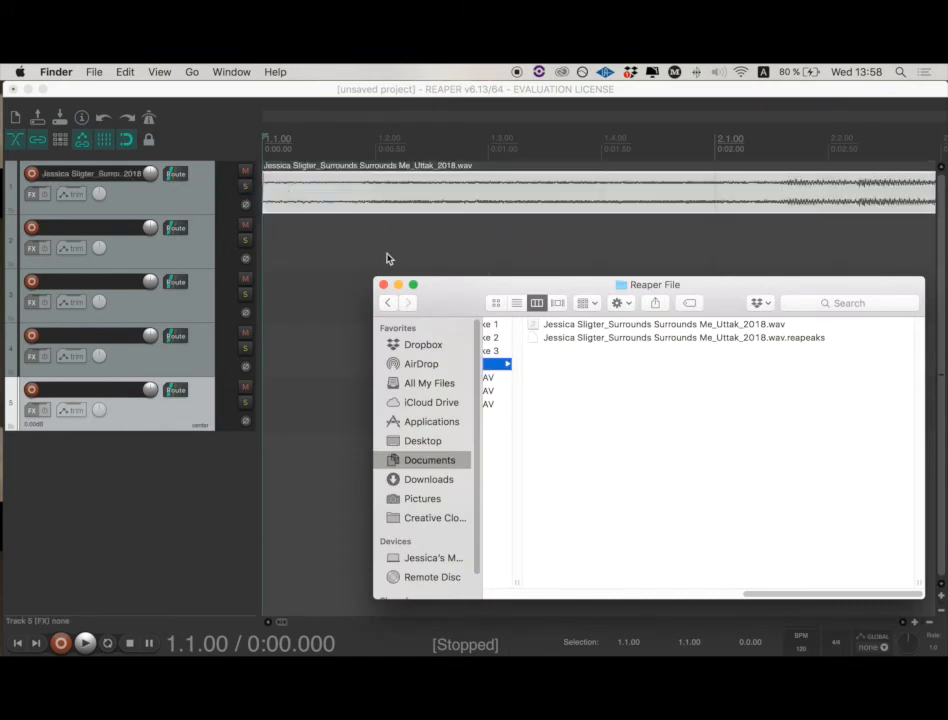
left_click(384, 286)
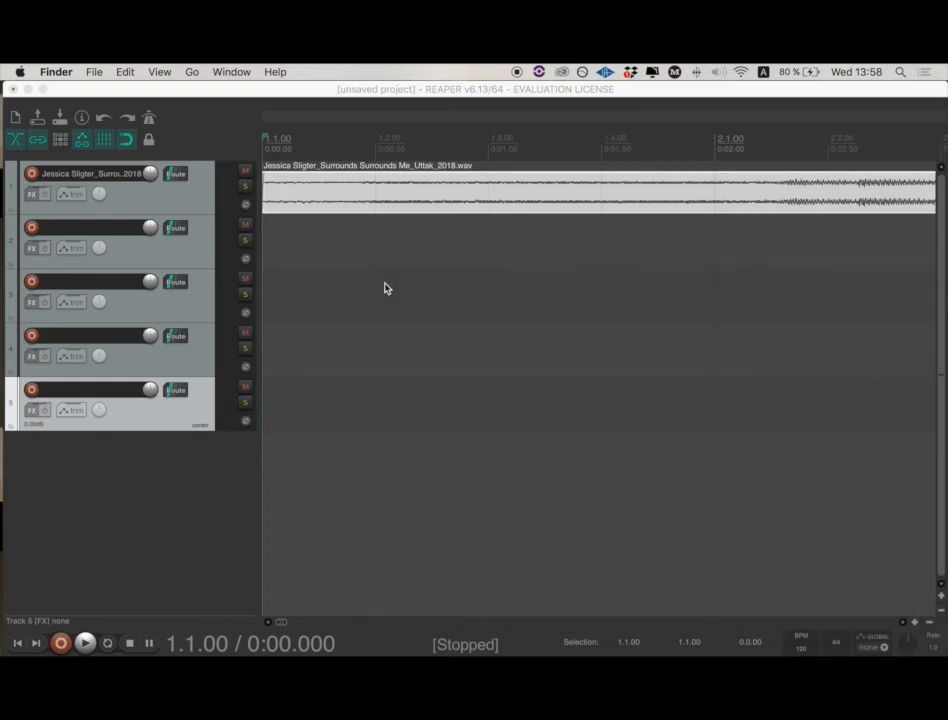
scroll(394, 235, "down", 4)
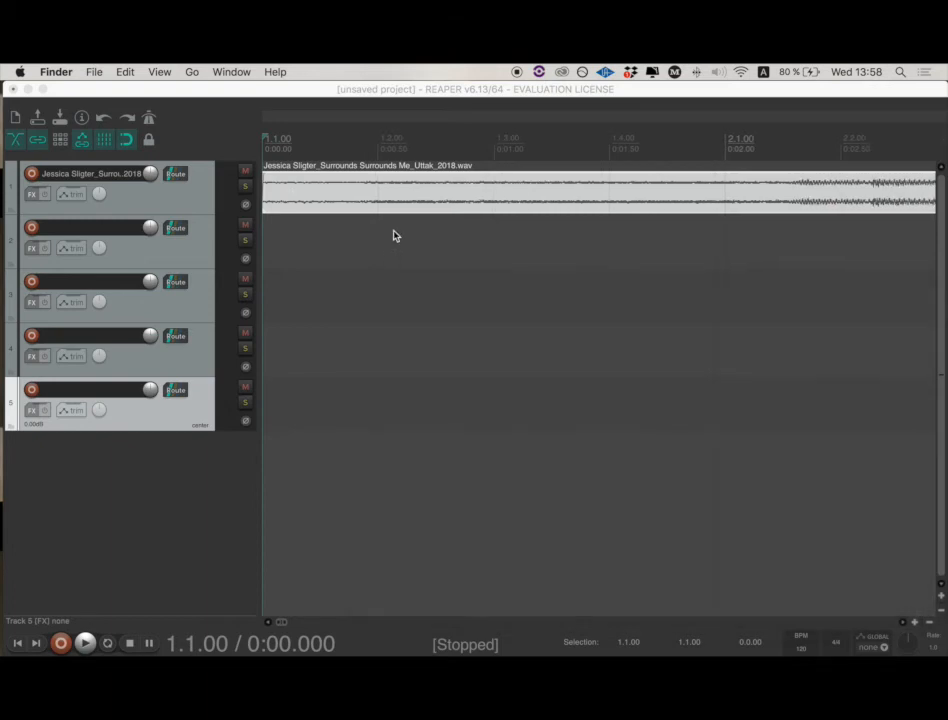
scroll(394, 235, "down", 4)
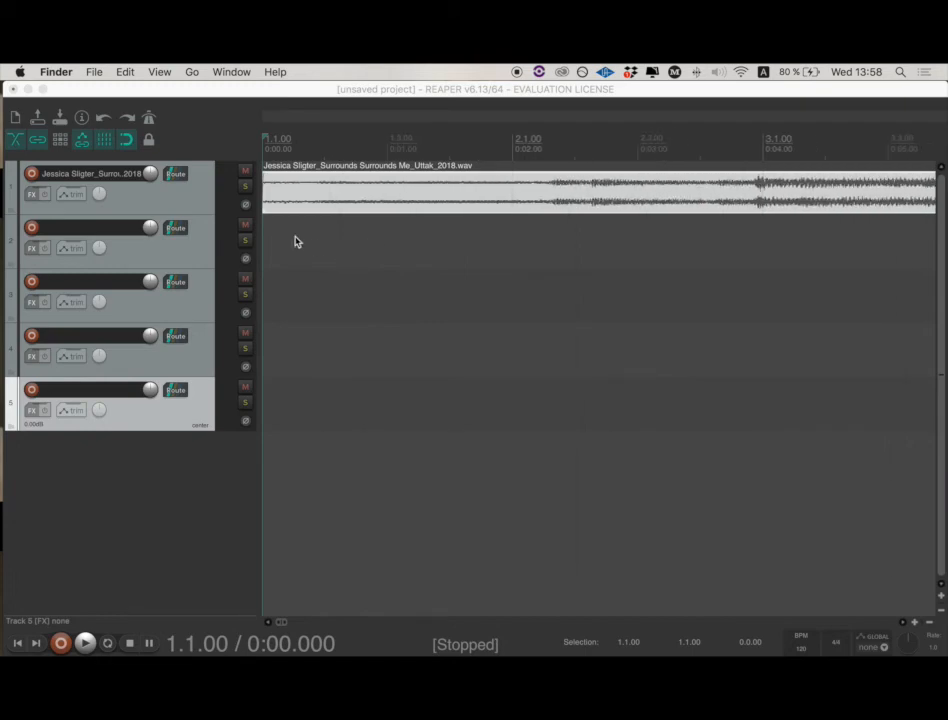
Delete track 1 together with its audio item and undo the deletion
left_click(203, 202)
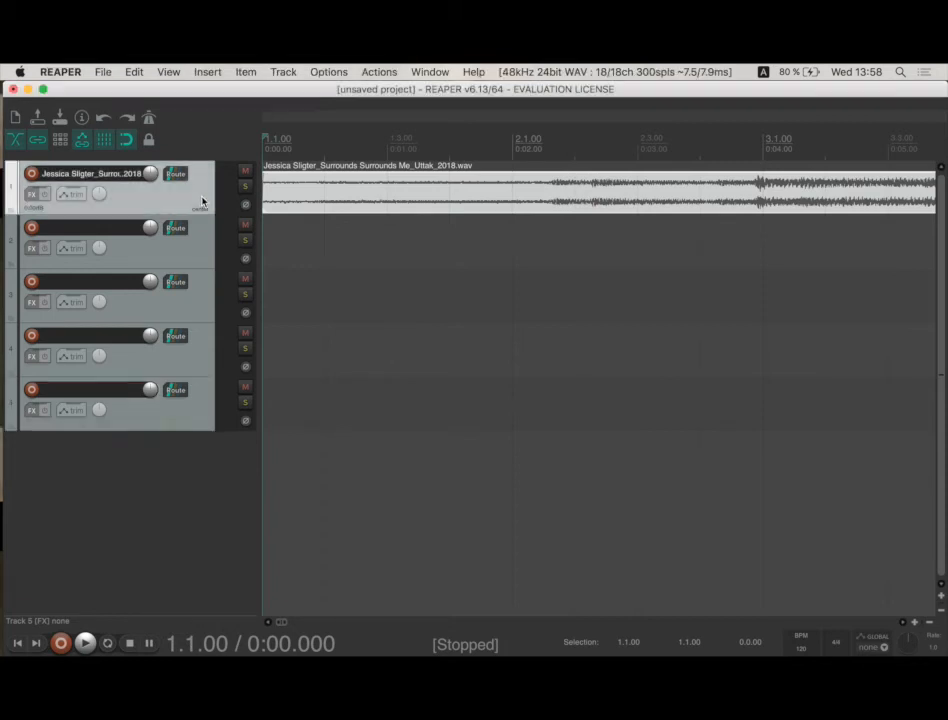
key("Delete")
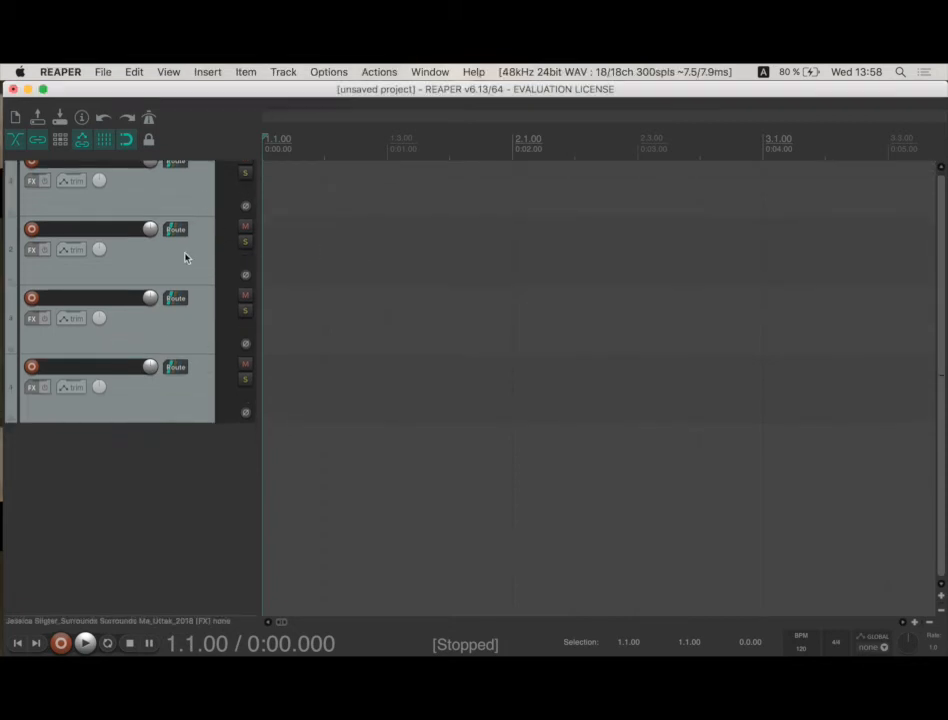
key("super+z")
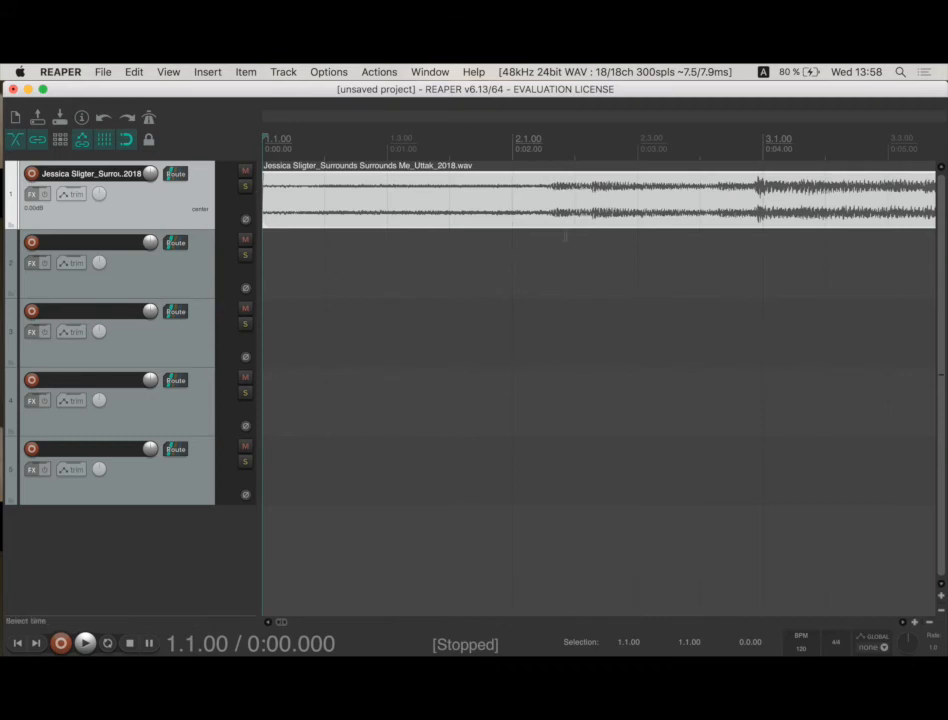
Play the project from 2.1.00 while muting and unmuting track 1, stop playback, and leave the track unmuted
scroll(565, 236, "down", 4)
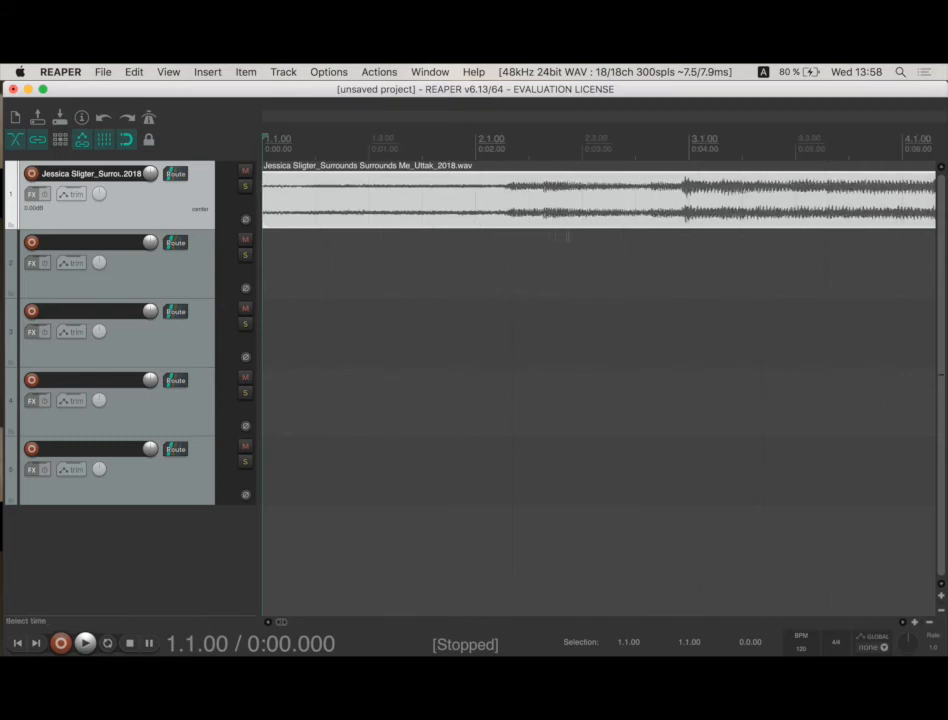
scroll(538, 226, "down", 1)
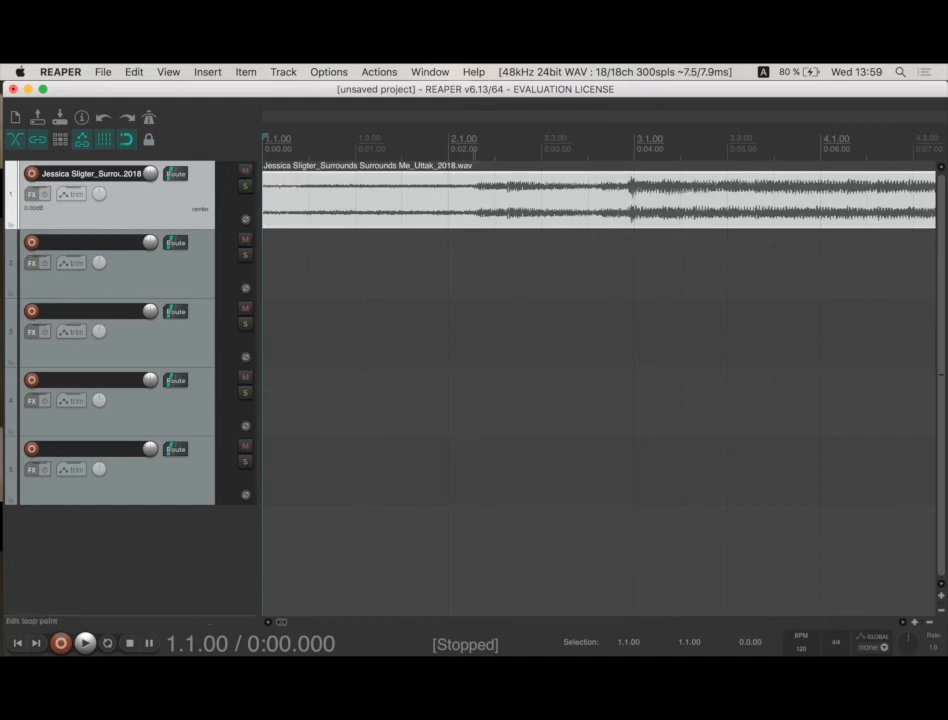
left_click(452, 147)
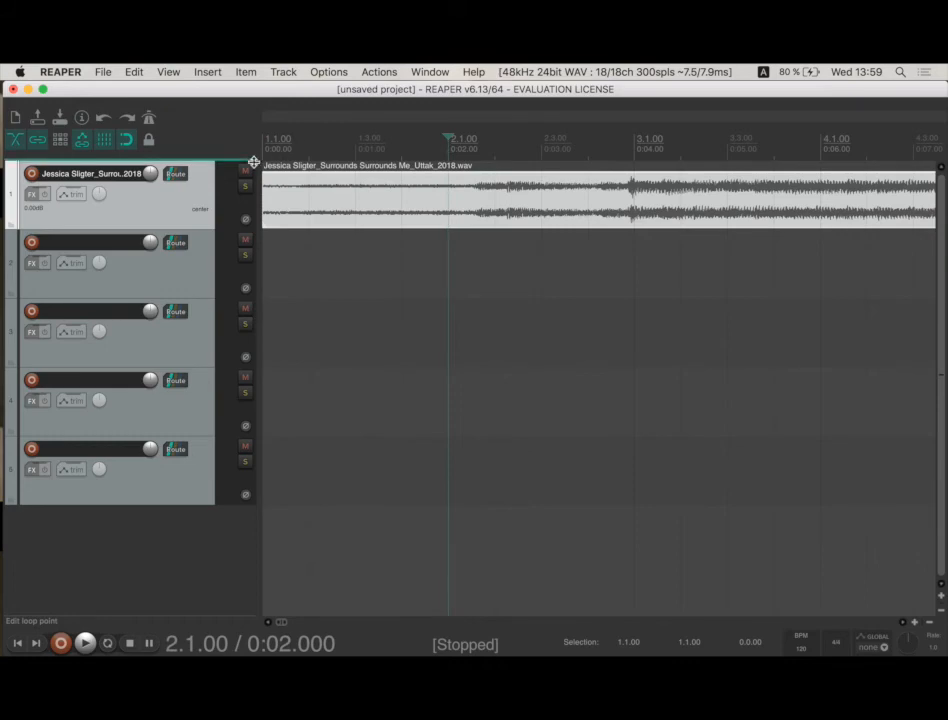
key("space")
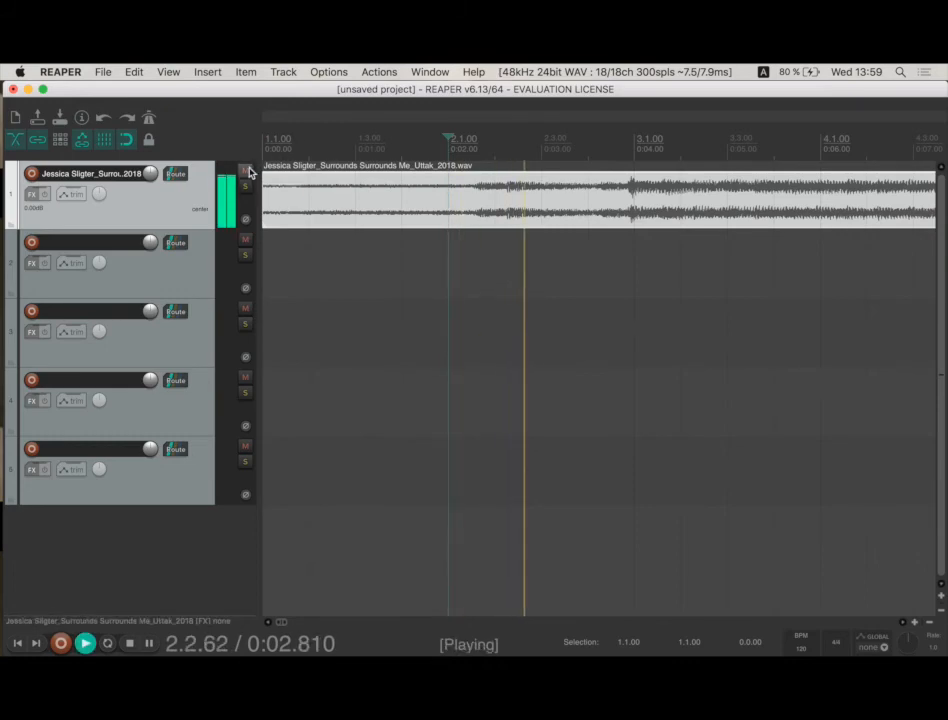
left_click(246, 171)
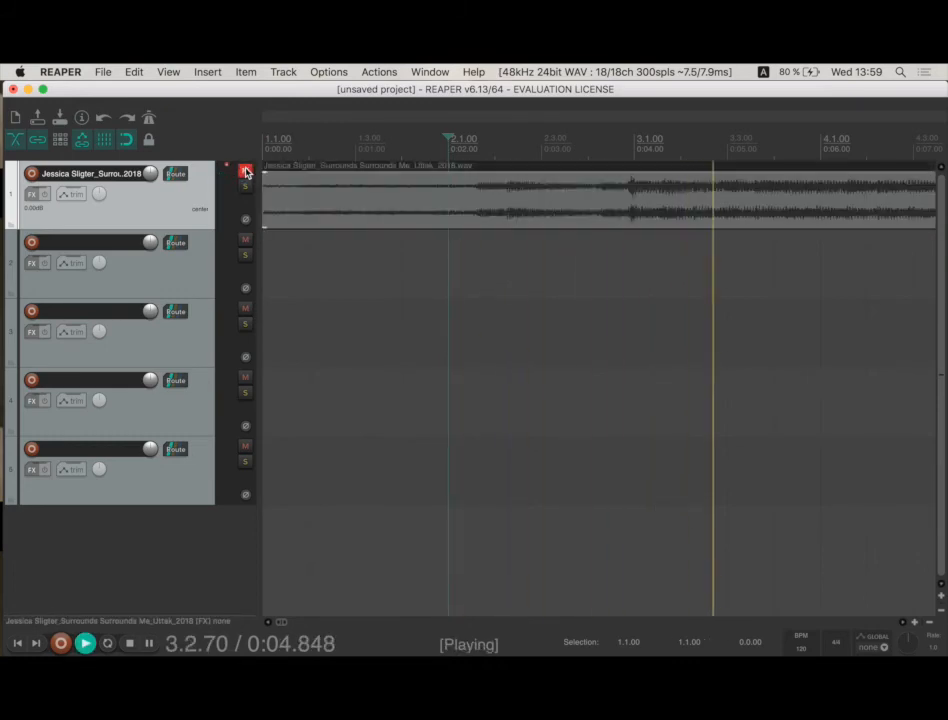
left_click(246, 171)
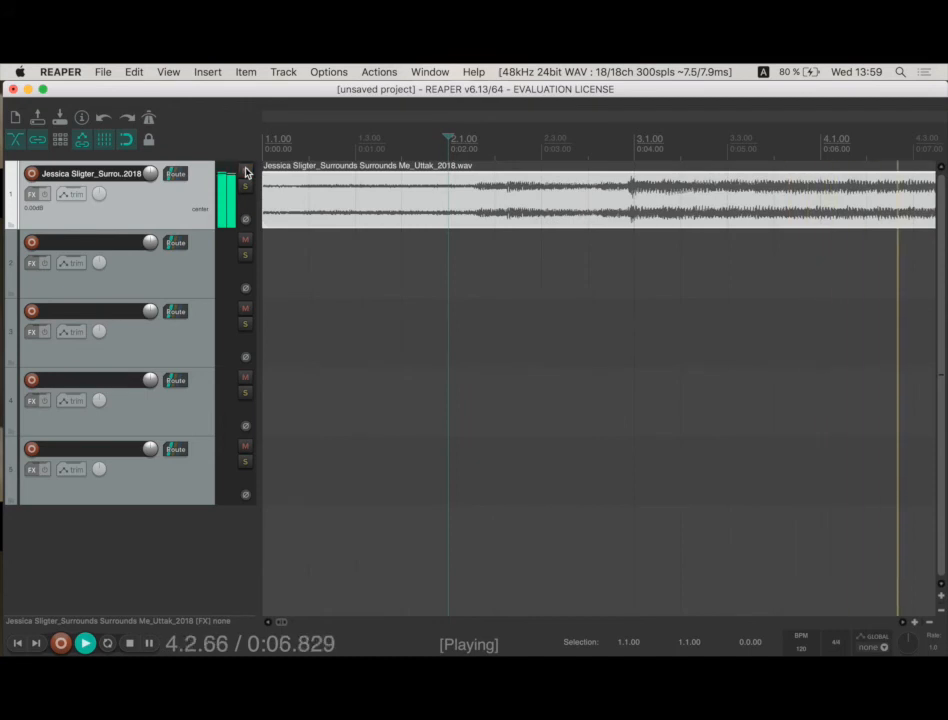
left_click(246, 171)
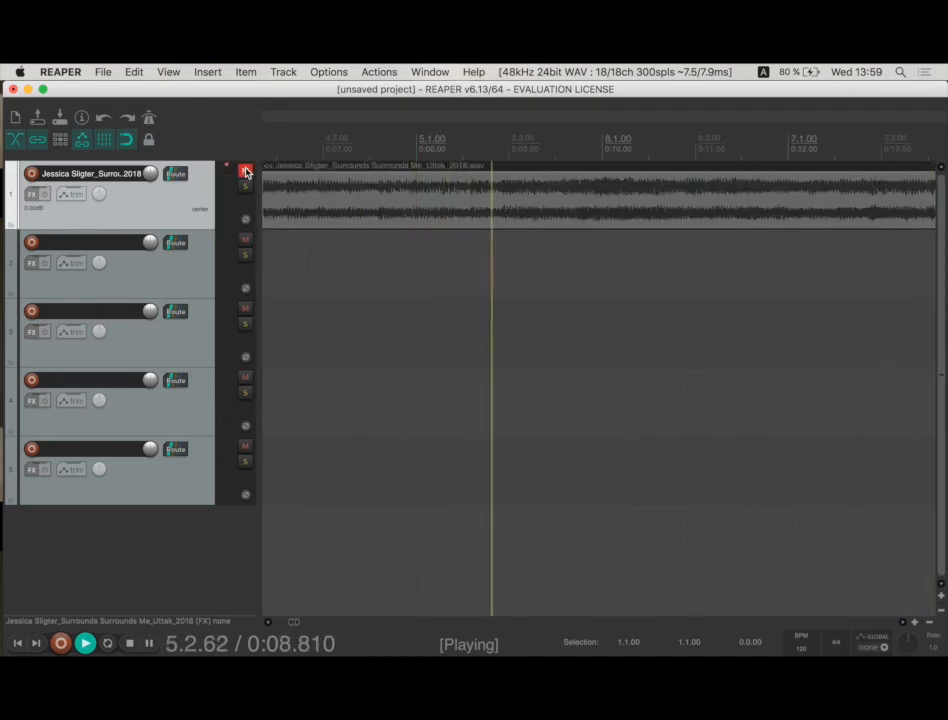
key("space")
left_click(246, 171)
Split the audio item on track 1 at 6.1.00 and move its second part to the start of track 2
left_click(370, 196)
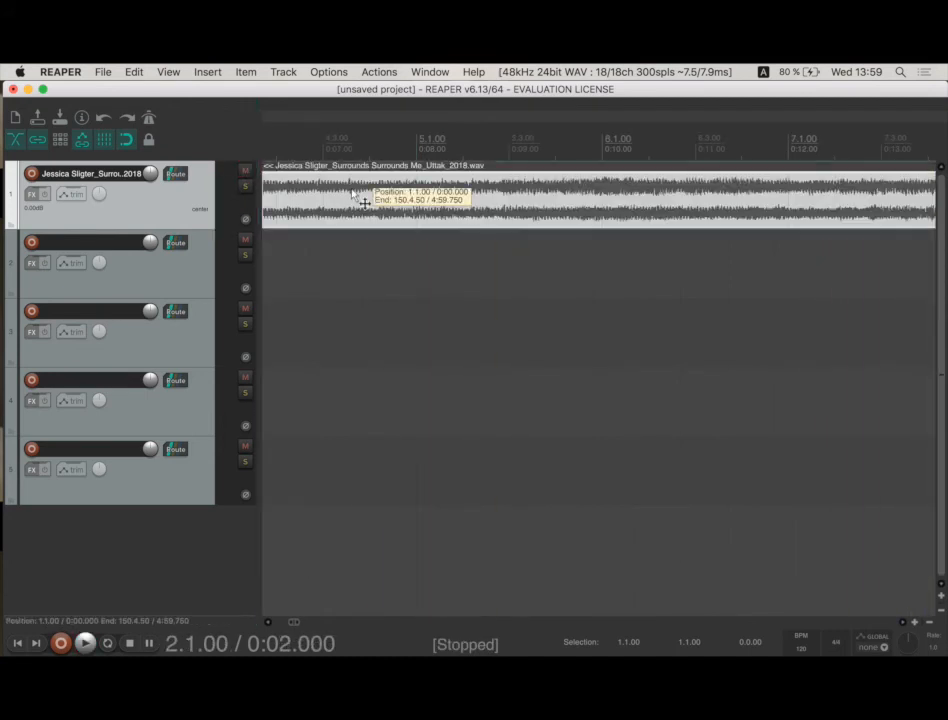
left_click(602, 198)
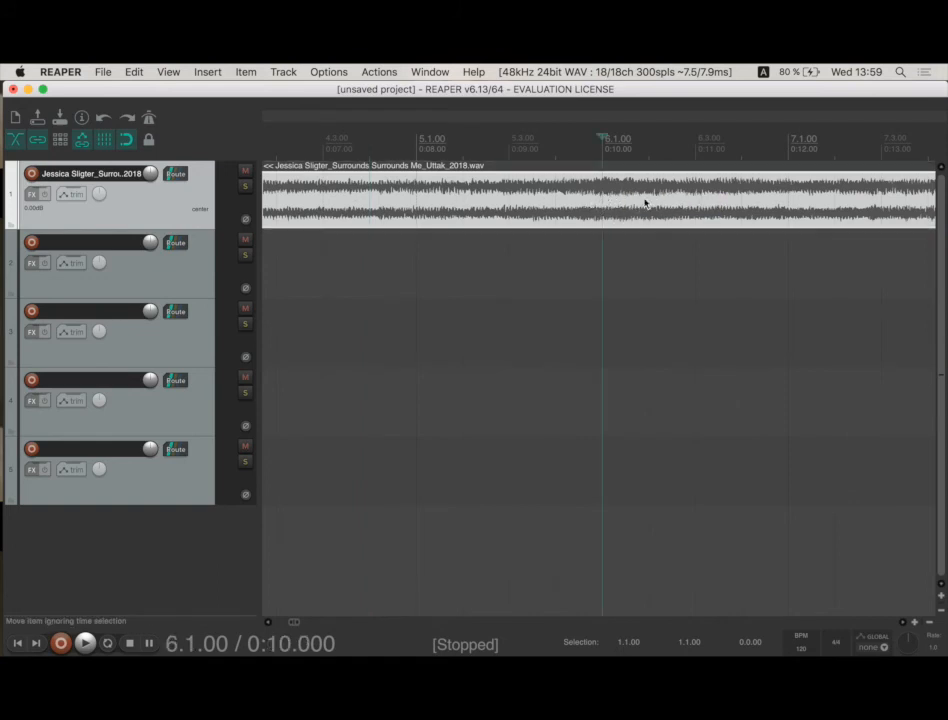
key("s")
scroll(550, 377, "down", 5)
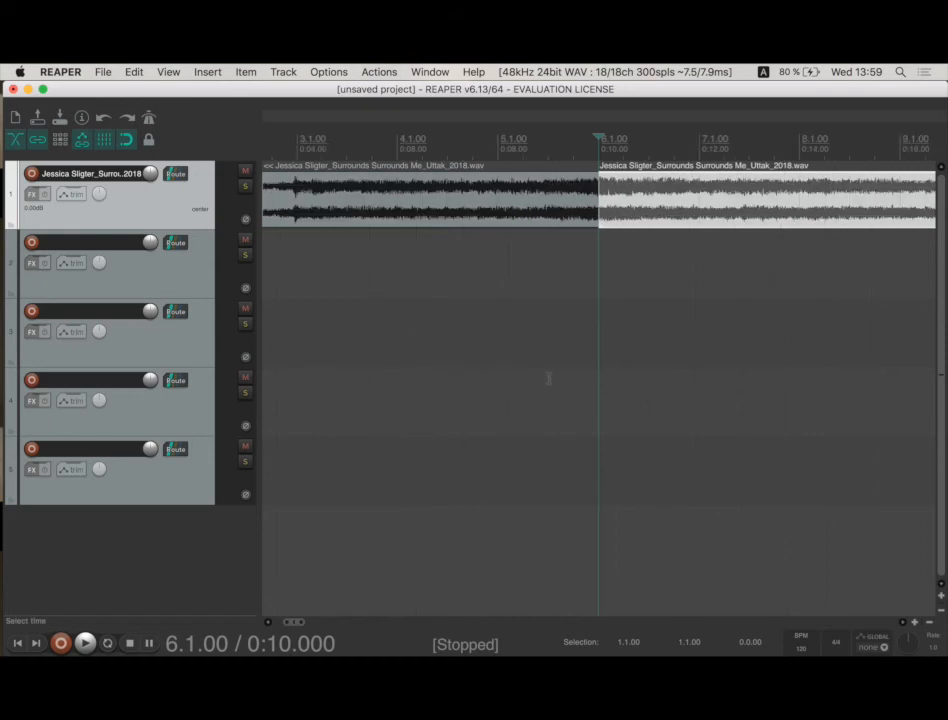
left_click(654, 240)
left_click_drag(684, 209, 262, 278)
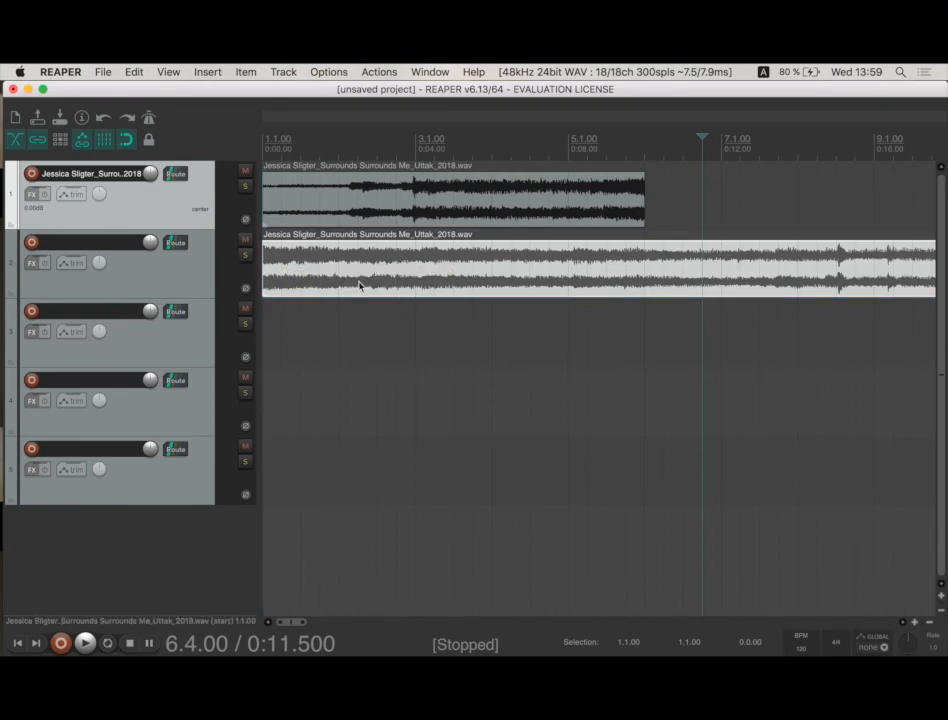
Split the audio on tracks 2, 3 and 4 in turn at 6.1.00, moving each remainder to the start of the next track
left_click(643, 267)
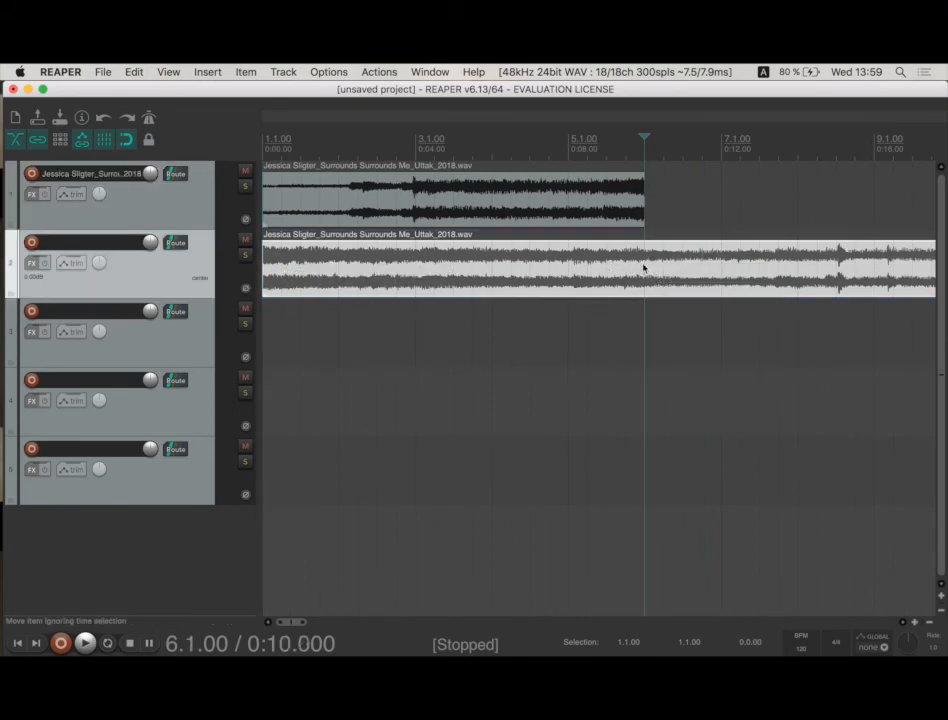
key("s")
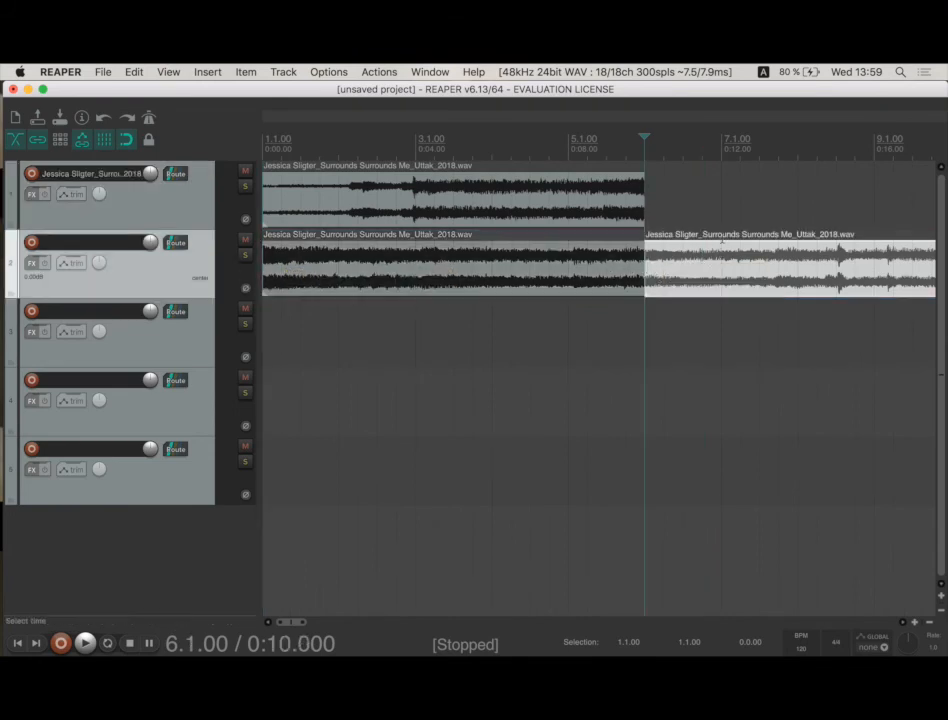
left_click_drag(734, 277, 278, 339)
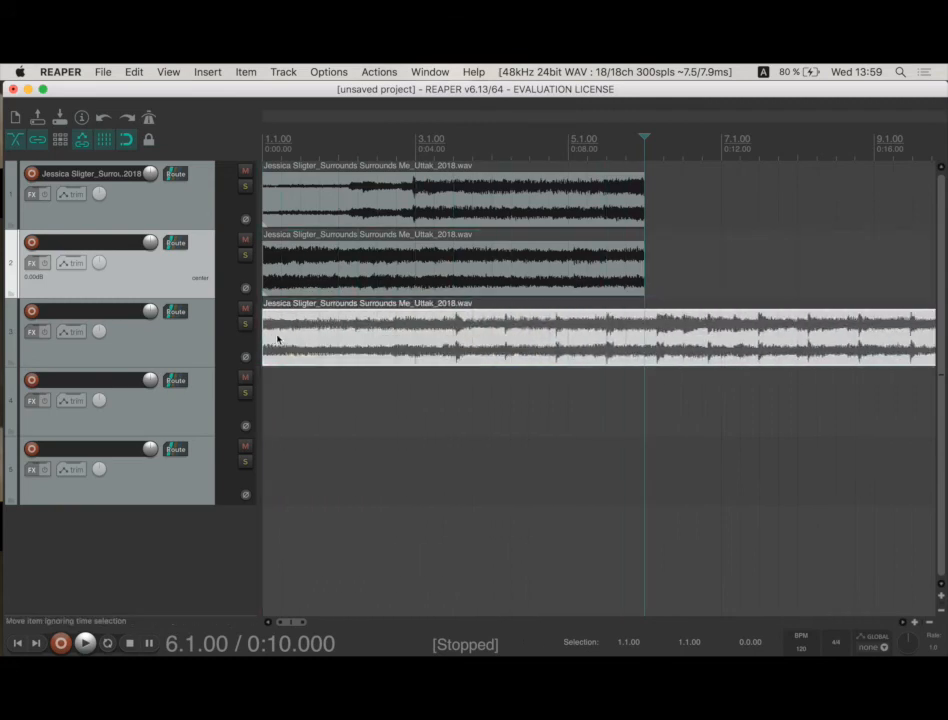
left_click(641, 345)
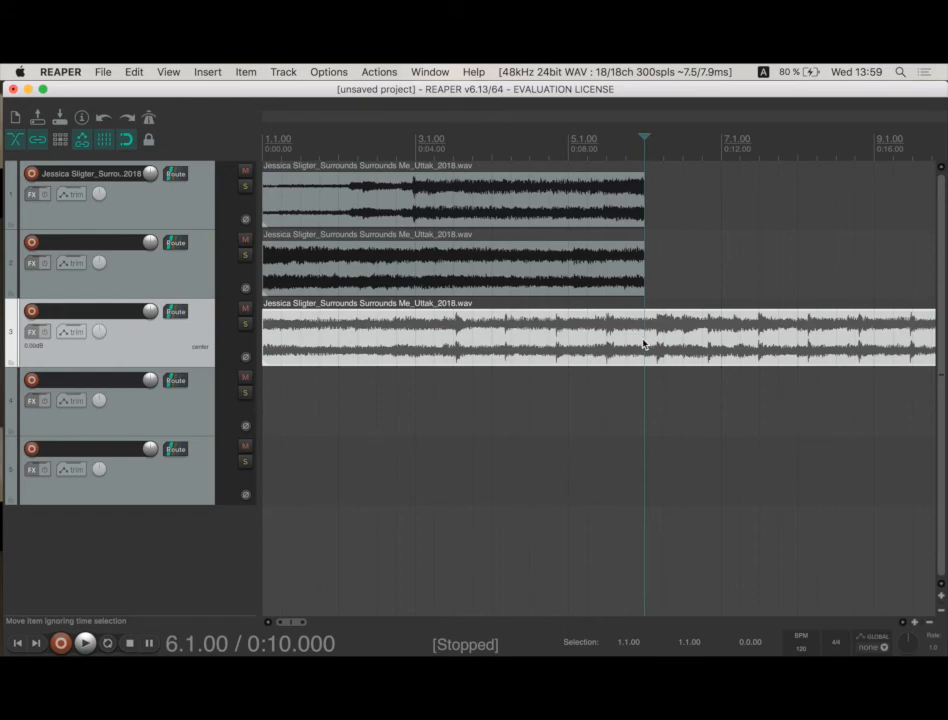
key("s")
left_click_drag(681, 336, 258, 399)
left_click(645, 408)
key("s")
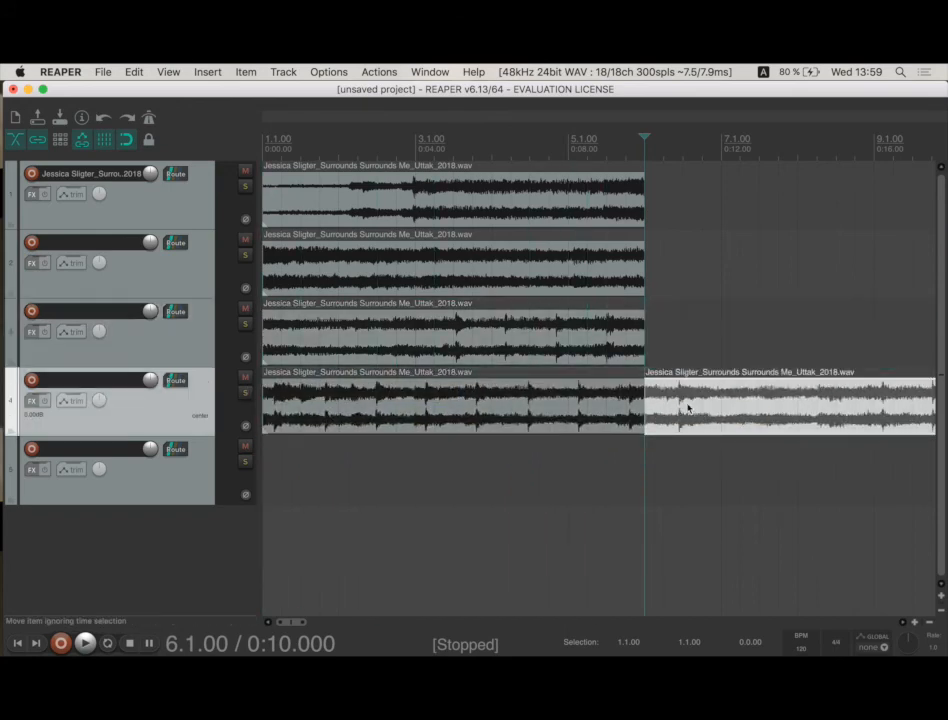
left_click_drag(648, 405, 286, 466)
Play the project from 2.3.00, mute tracks 1 to 4 one by one during playback, and stop
left_click(374, 152)
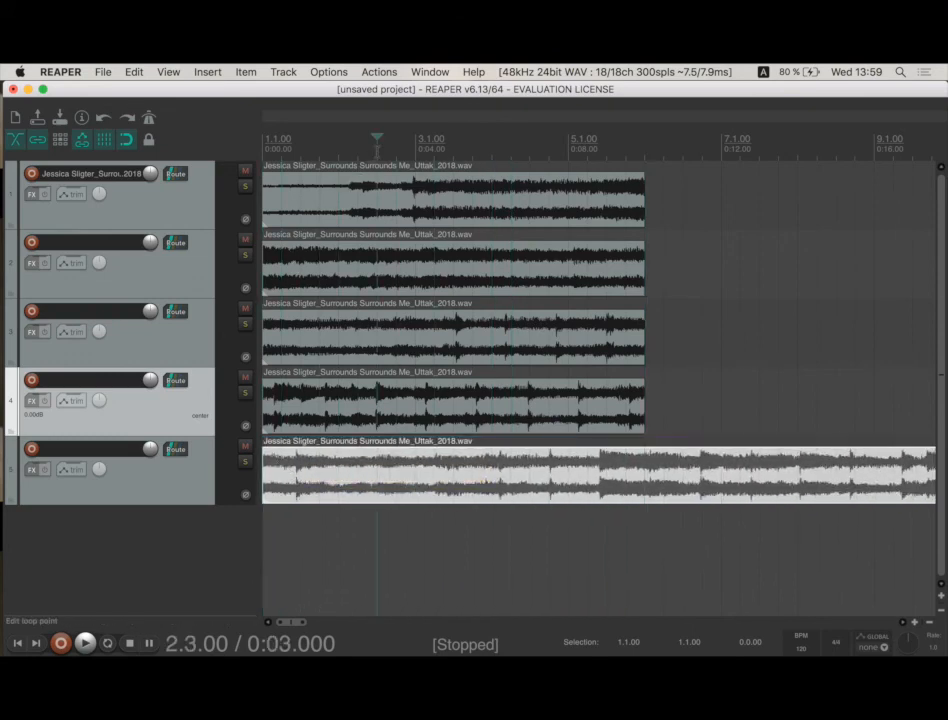
key("space")
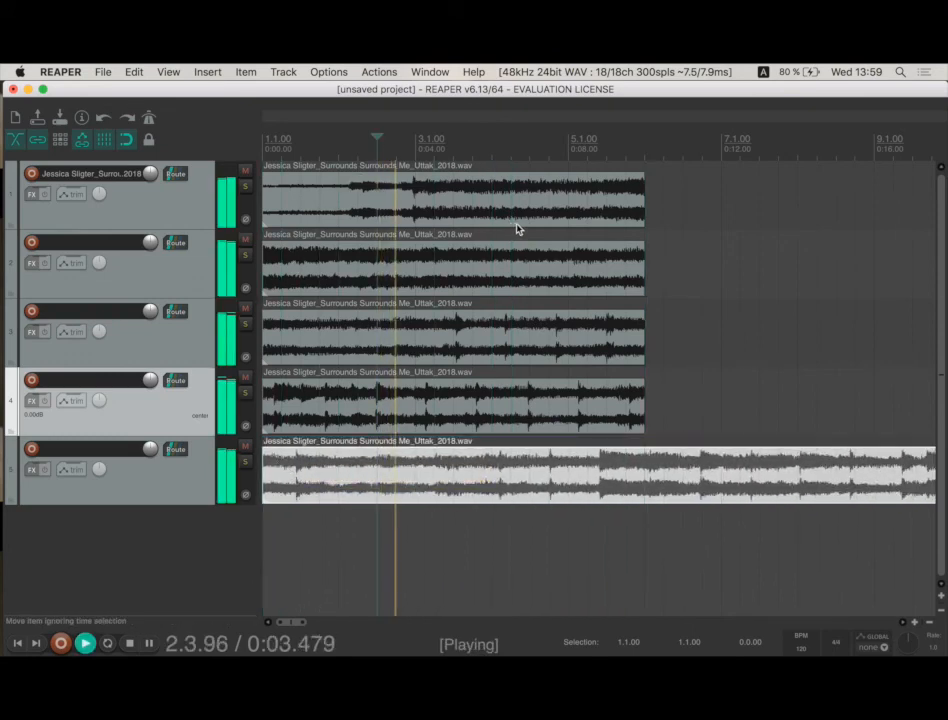
left_click(245, 172)
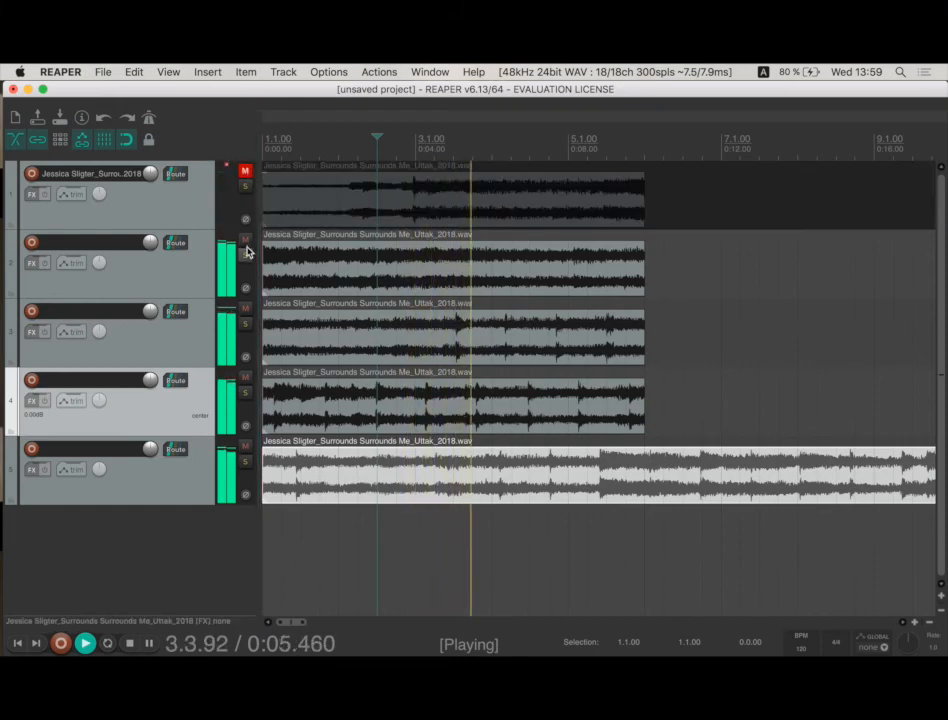
left_click(245, 241)
left_click(245, 310)
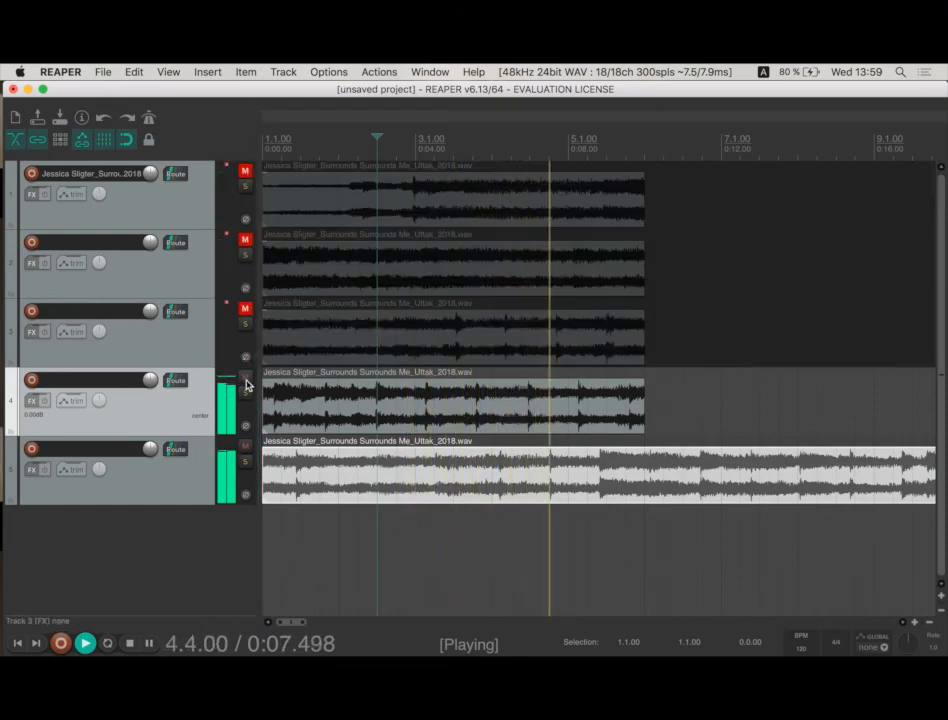
left_click(245, 378)
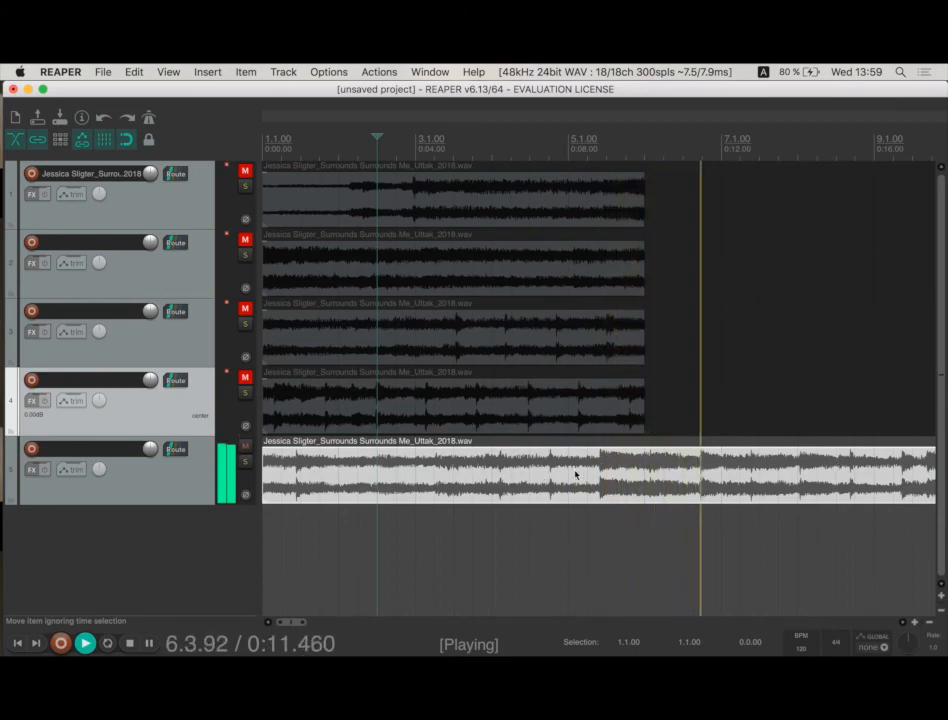
key("space")
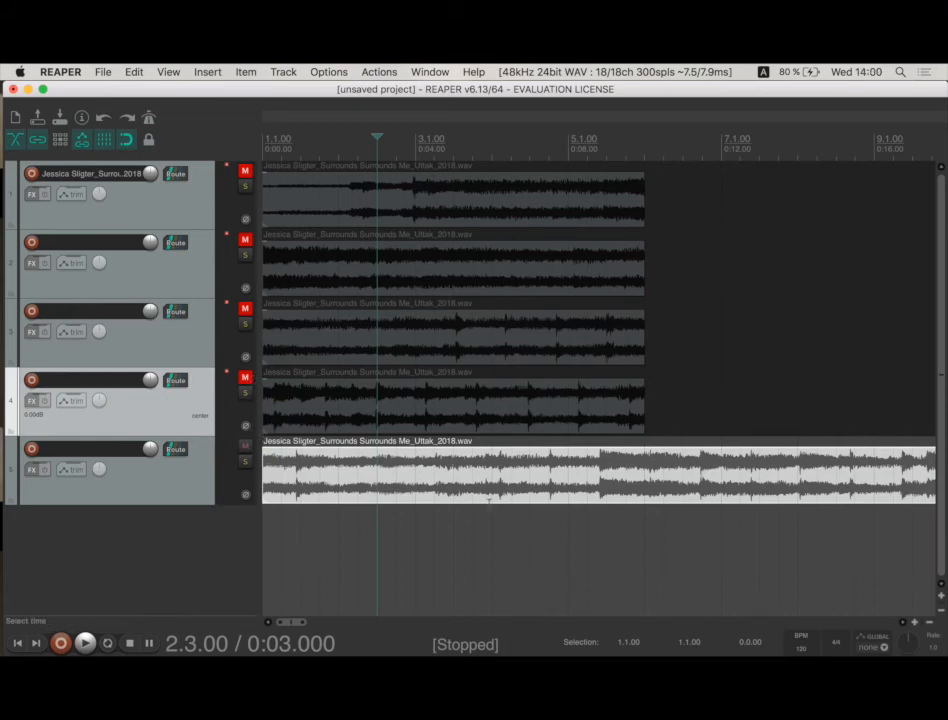
Unmute tracks 4, 3, 2 and 1
left_click(246, 378)
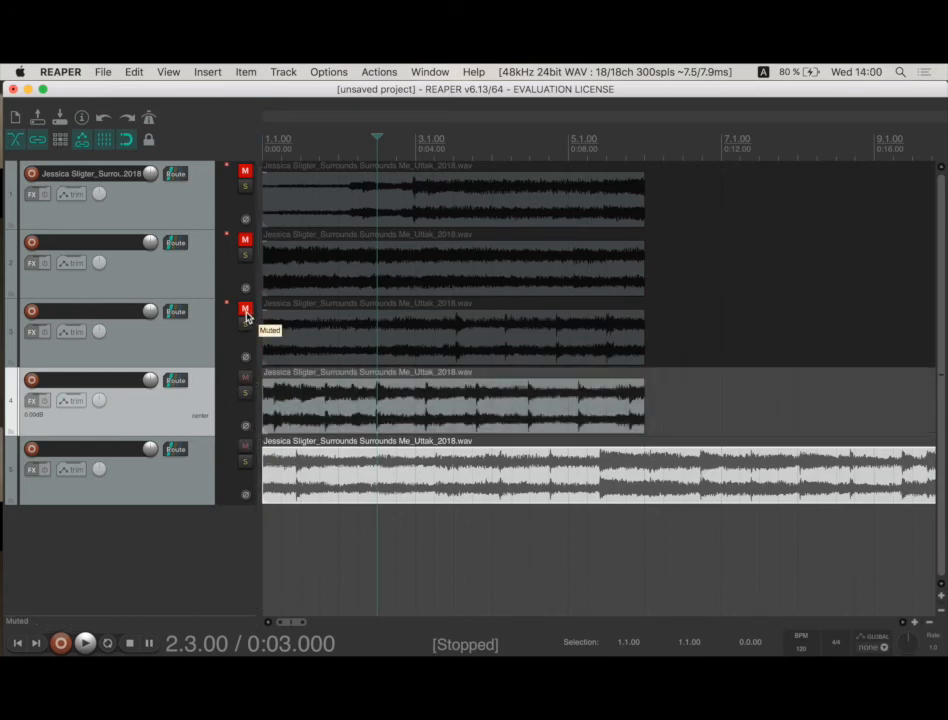
left_click(246, 311)
left_click(255, 241)
left_click(247, 241)
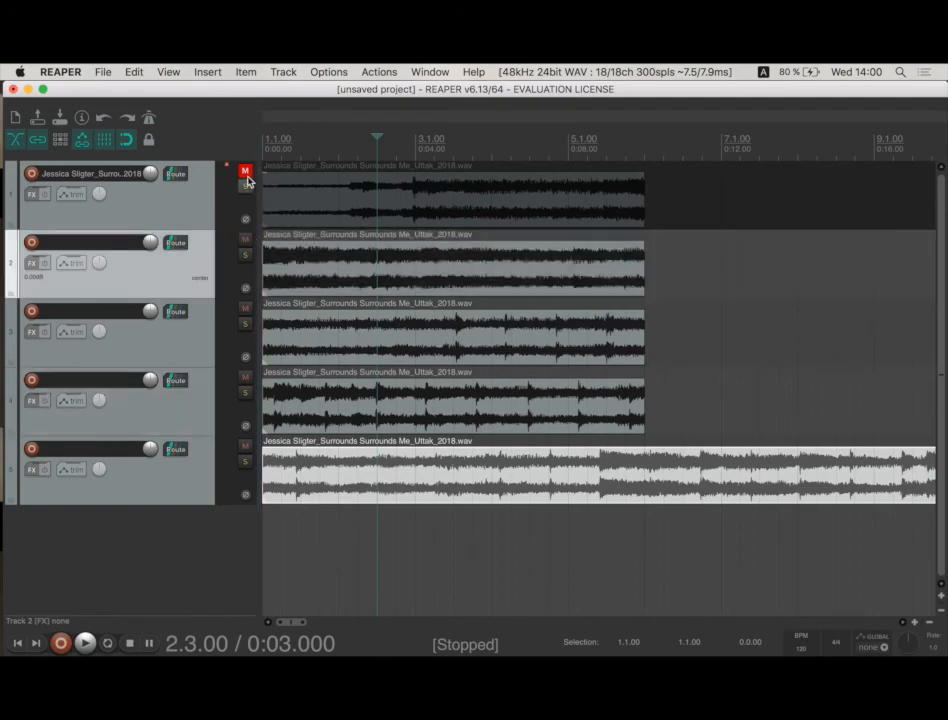
left_click(245, 171)
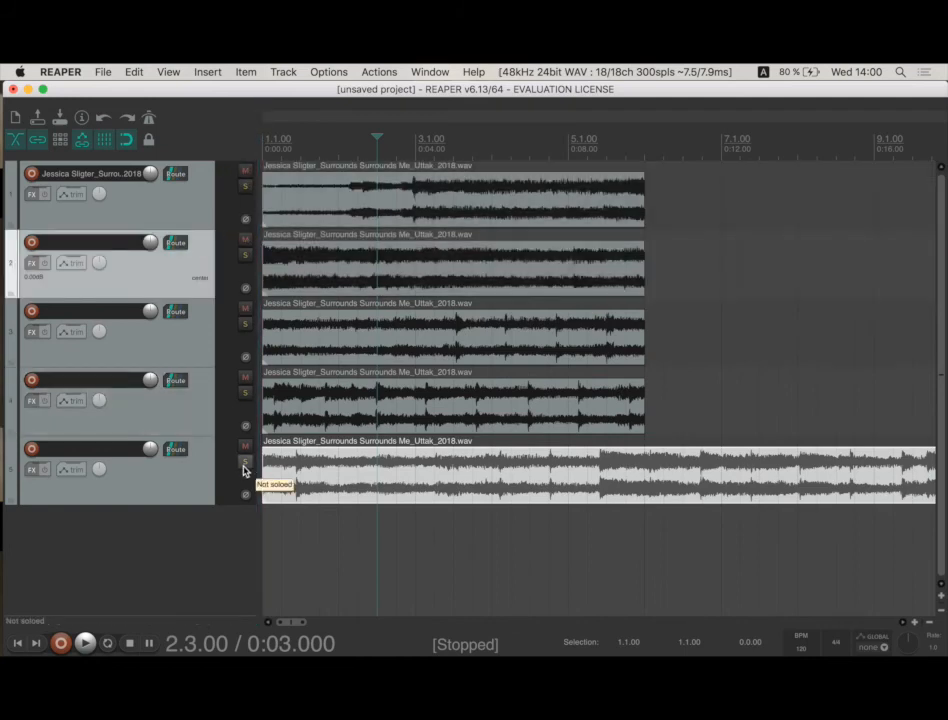
Play the project from 2.3.00, solo track 5 during playback, and stop
key("space")
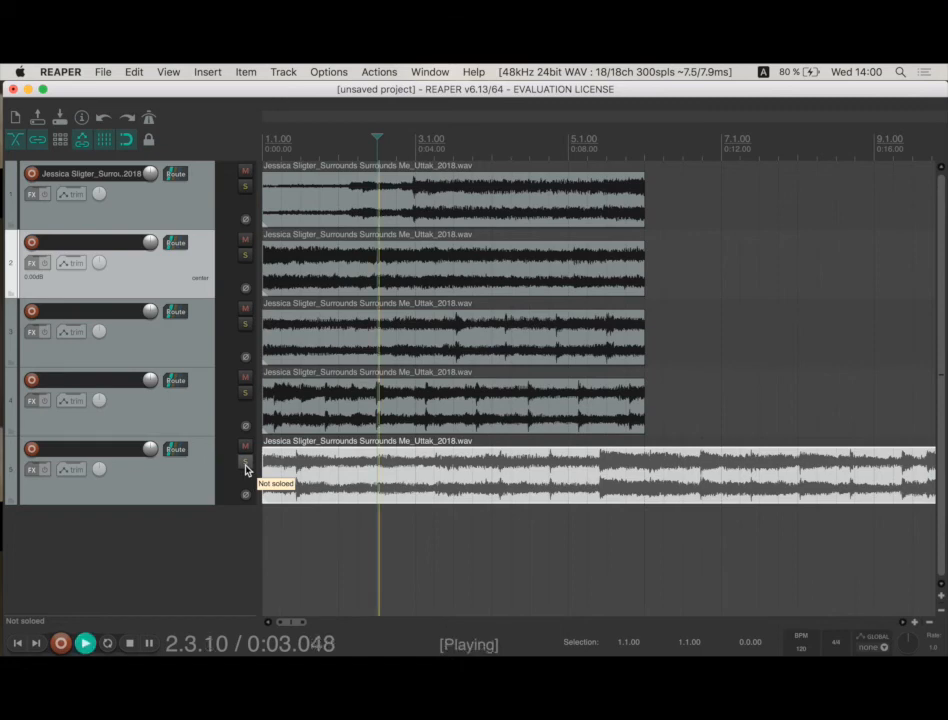
left_click(246, 464)
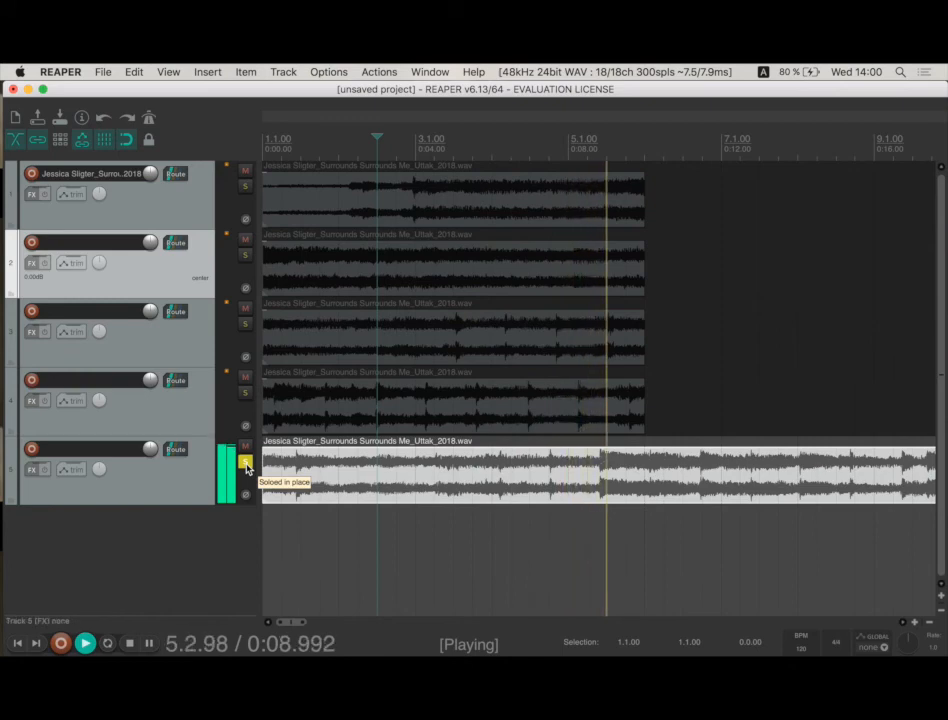
key("space")
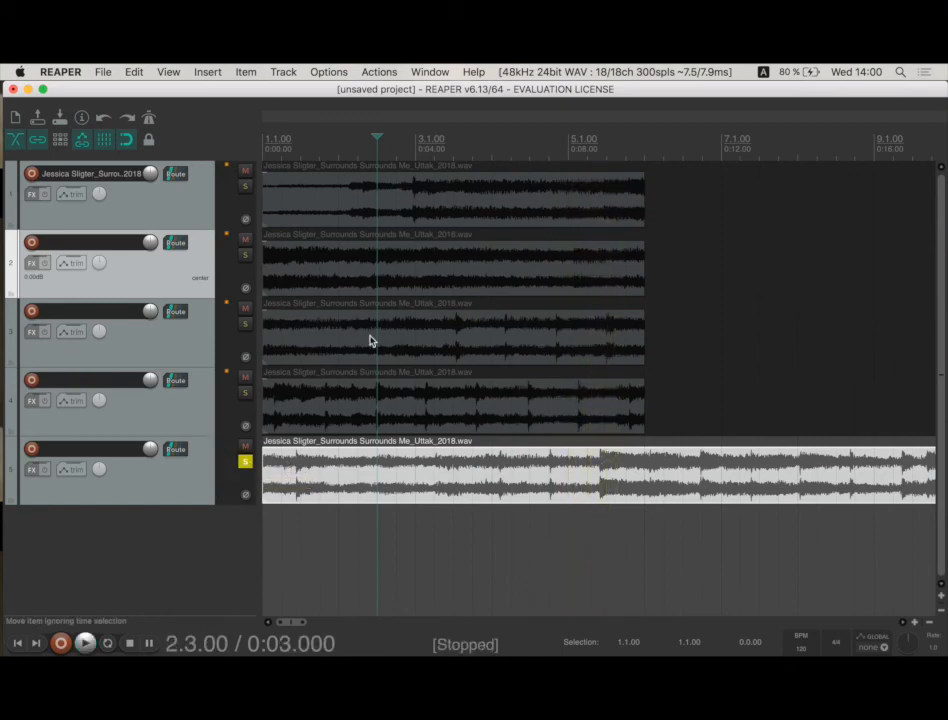
During playback from 2.3.00, solo and unsolo tracks 3 and 4 in turn, unsolo track 5, and stop
key("space")
left_click(246, 327)
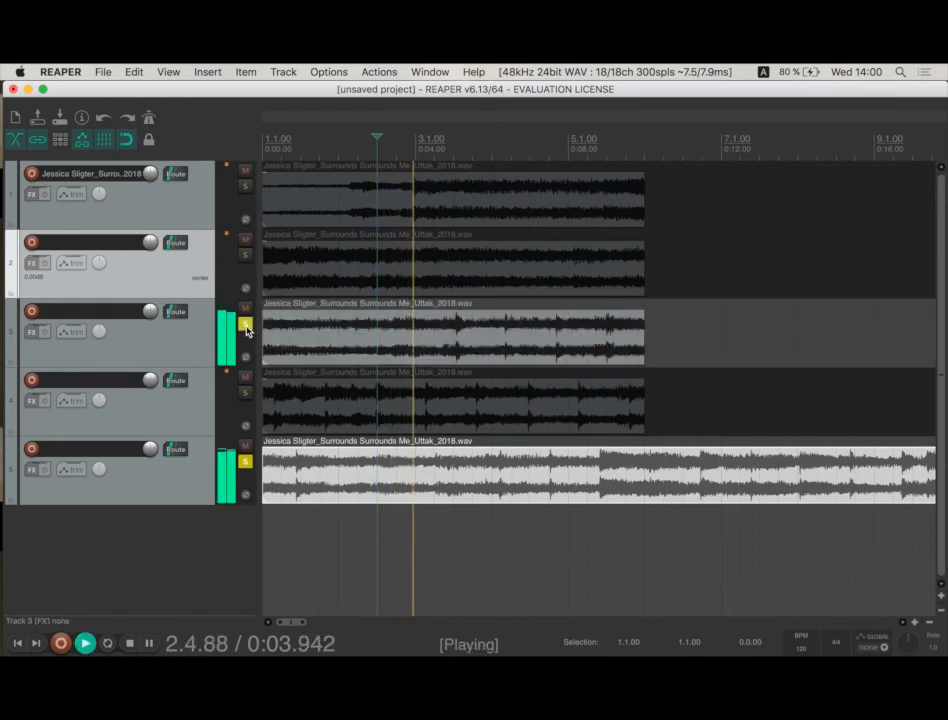
left_click(246, 327)
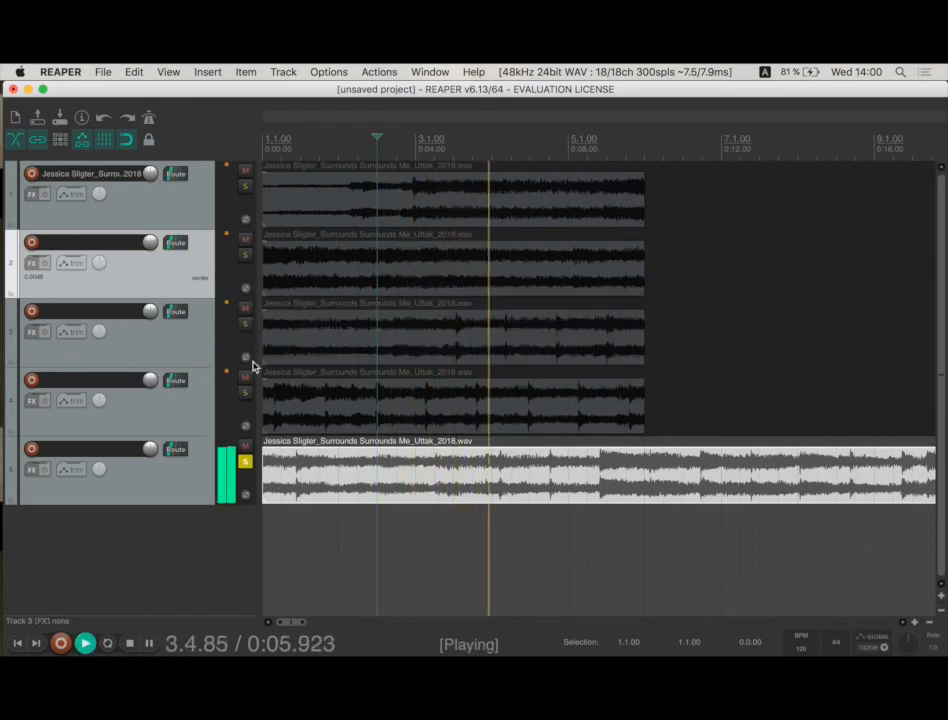
left_click(246, 396)
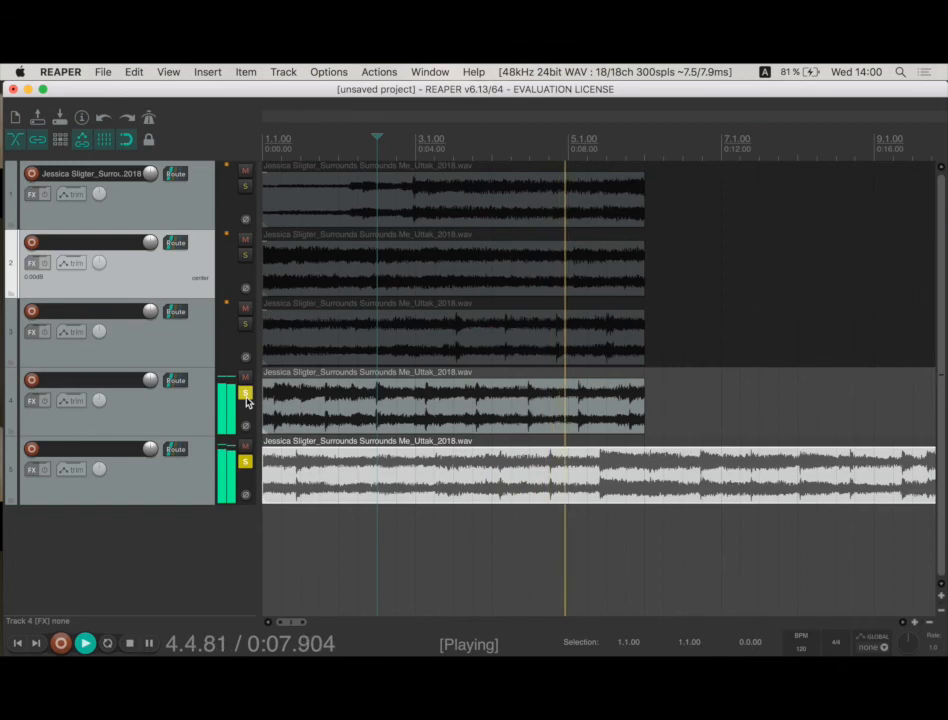
left_click(246, 396)
left_click(246, 460)
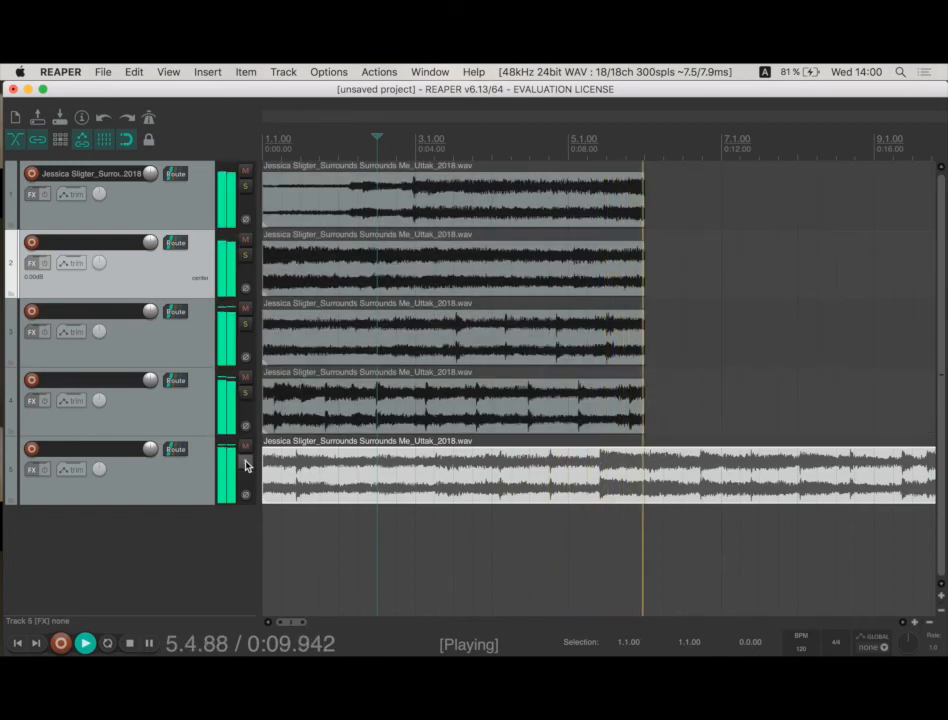
key("space")
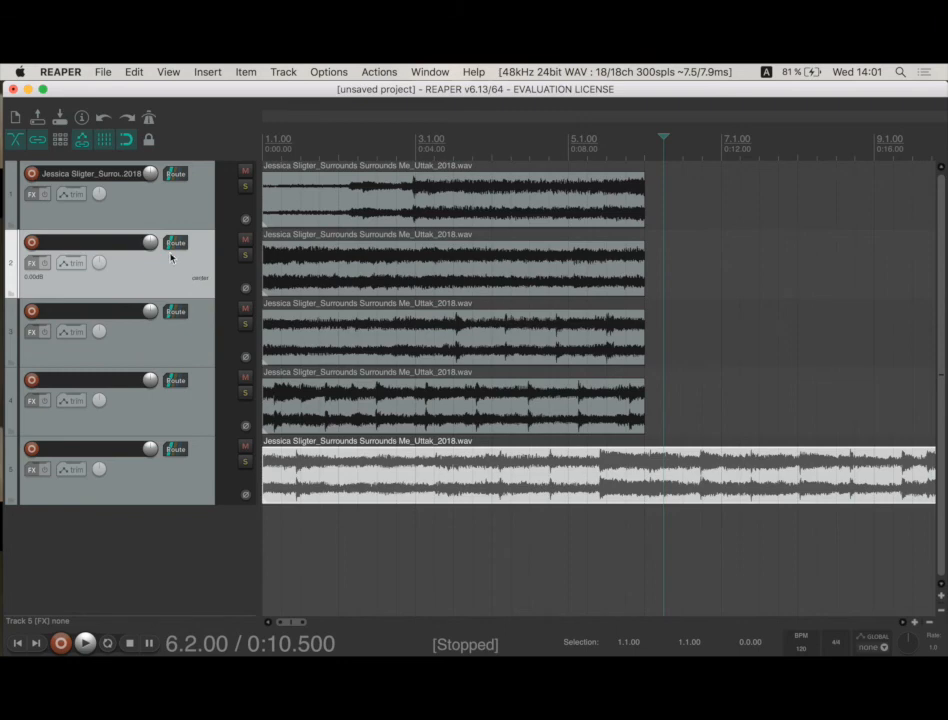
Try to record with no track armed, cancel the attempt, and arm tracks 1 and 2 for recording
left_click(61, 643)
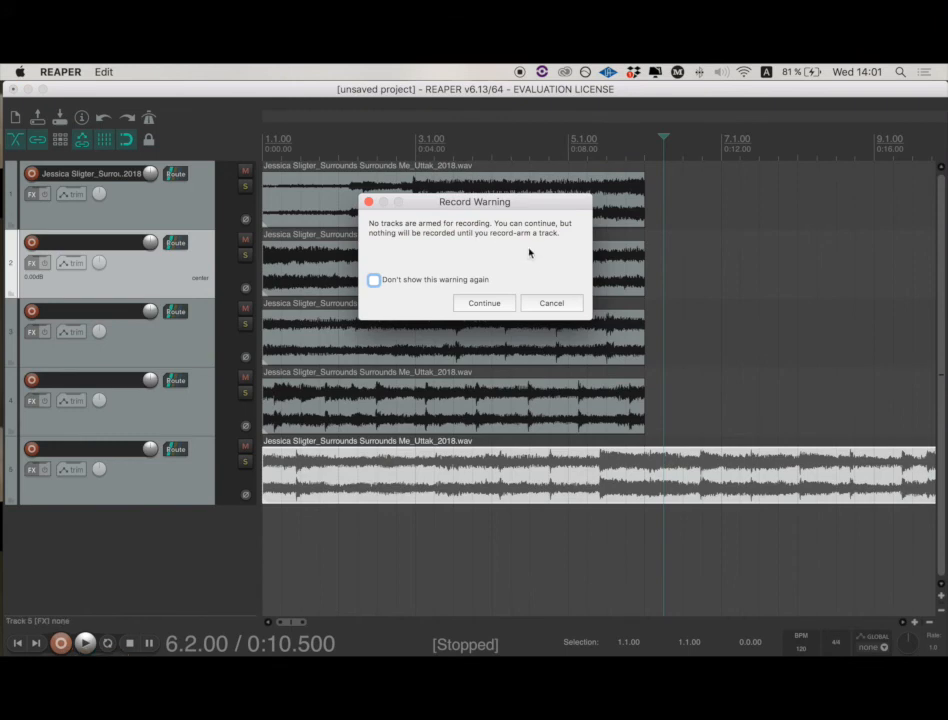
left_click(559, 306)
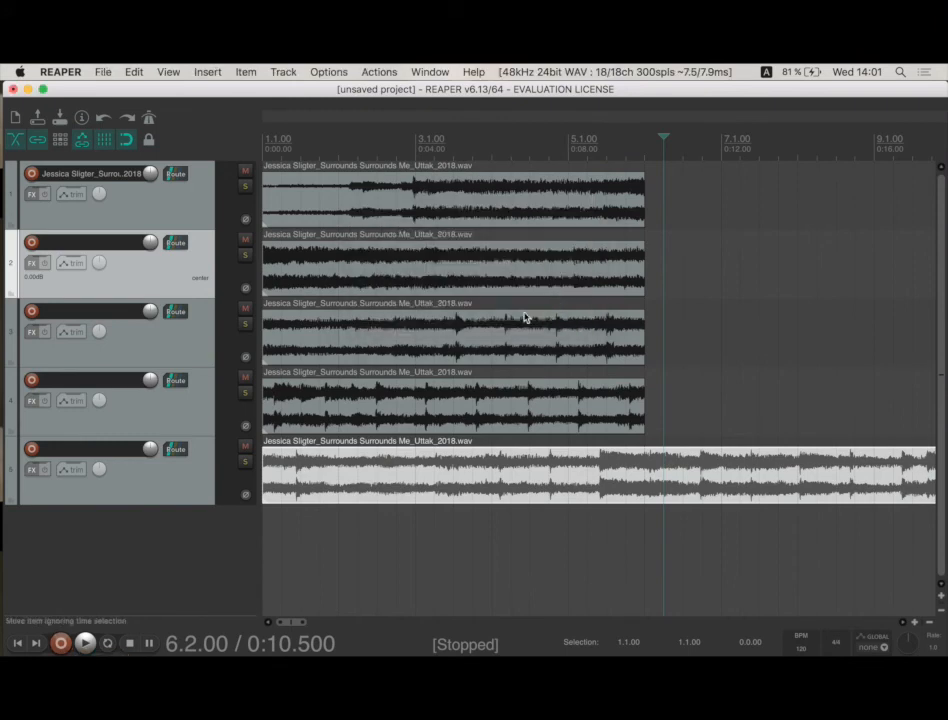
left_click(32, 175)
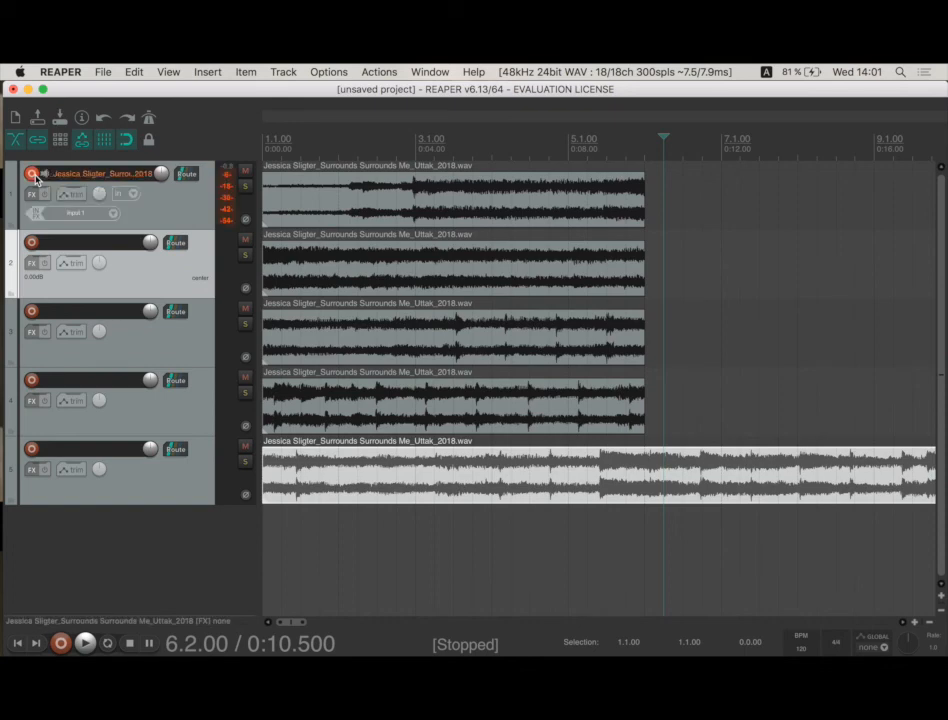
left_click(33, 243)
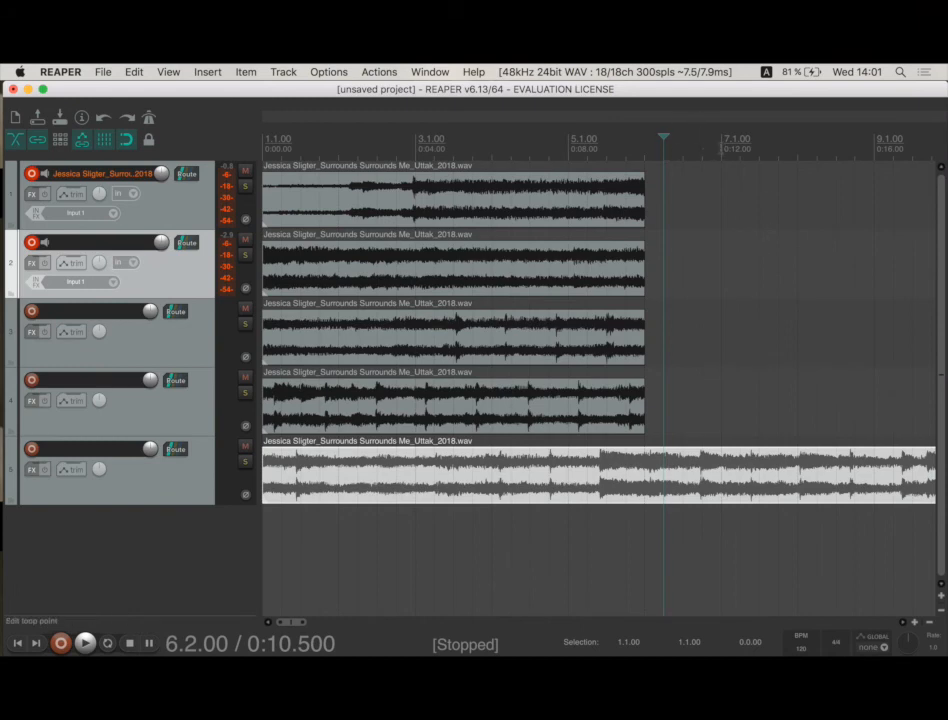
Record a take on tracks 1 and 2 from 7.1.00 while muting track 5, and undo the take
left_click(721, 149)
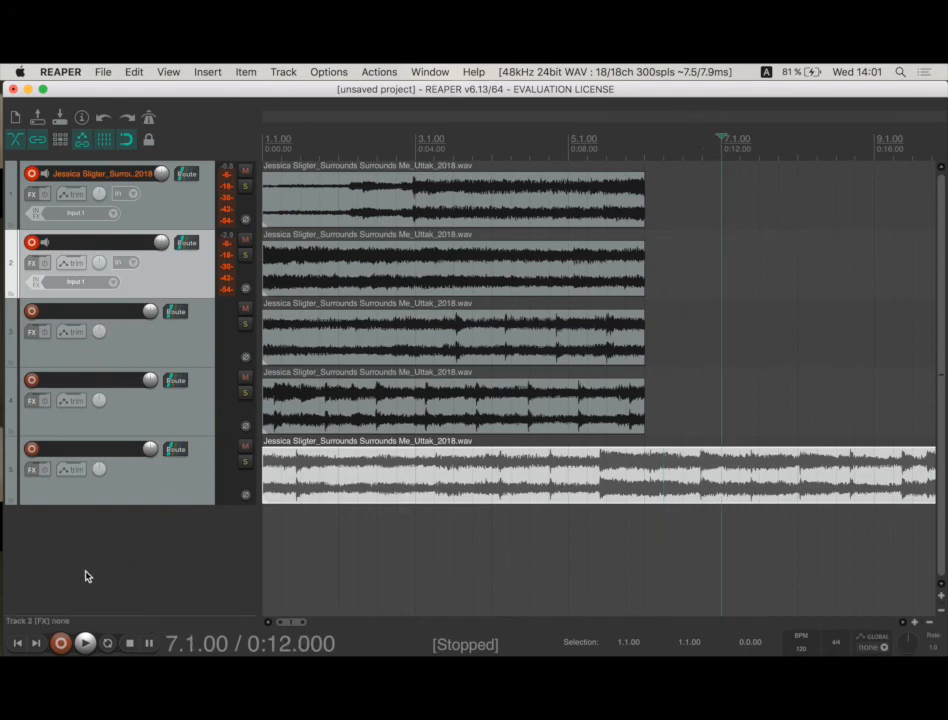
left_click(61, 643)
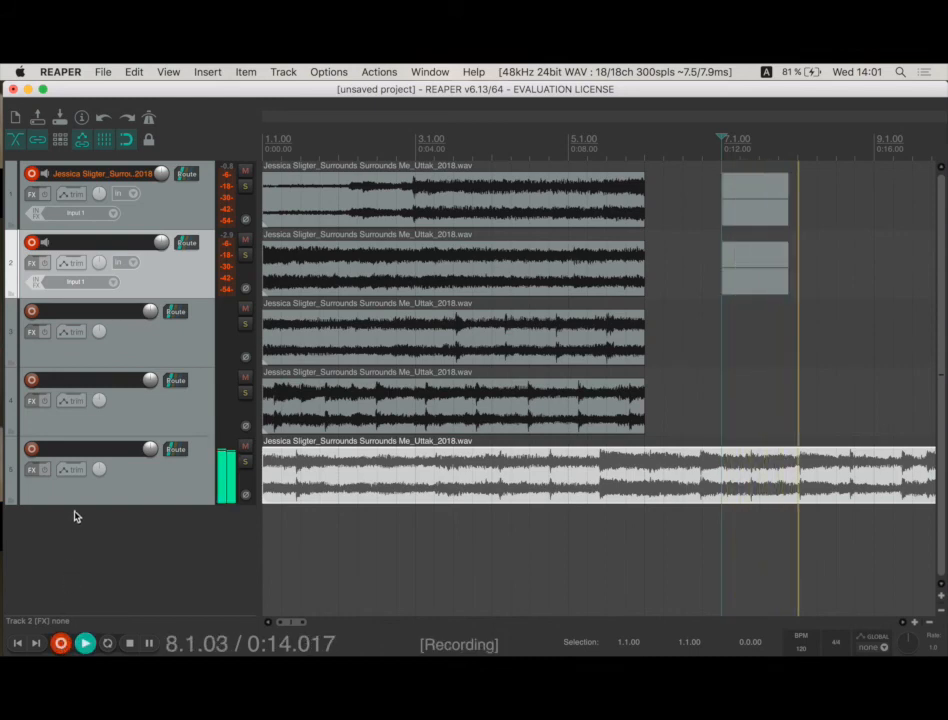
left_click(245, 446)
key("space")
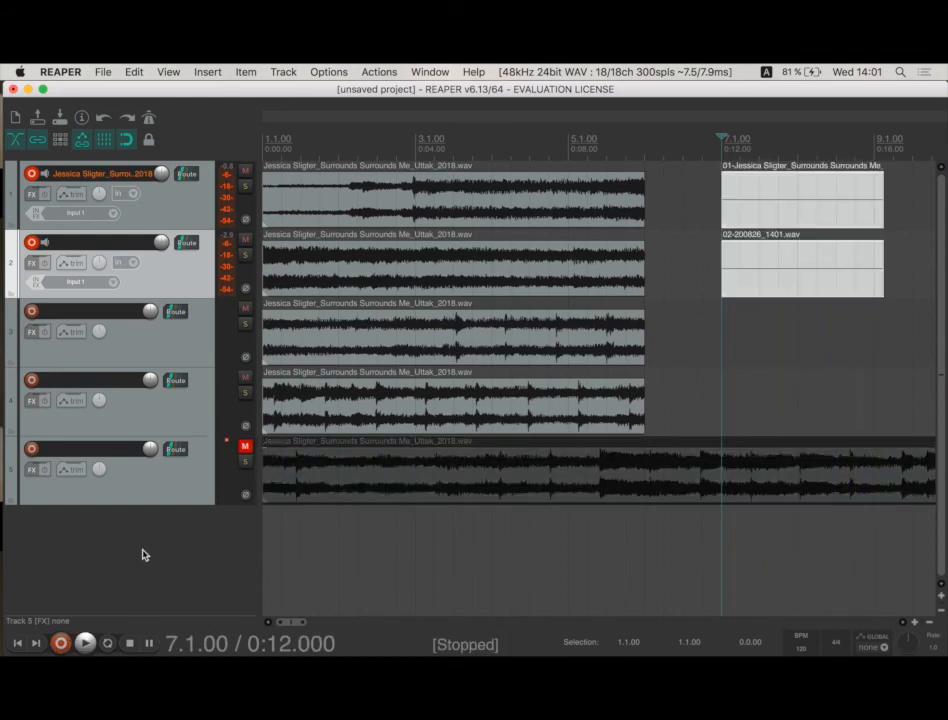
key("super+z")
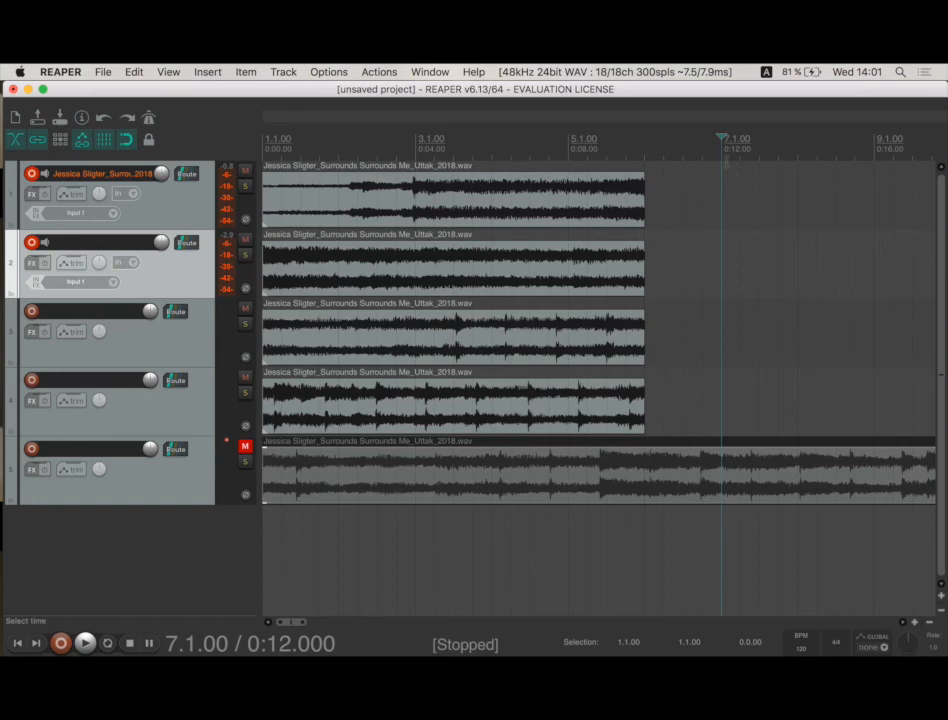
Record another short take on tracks 1 and 2 from 7.1.00, select the recorded items, and undo the recording
key("super+r")
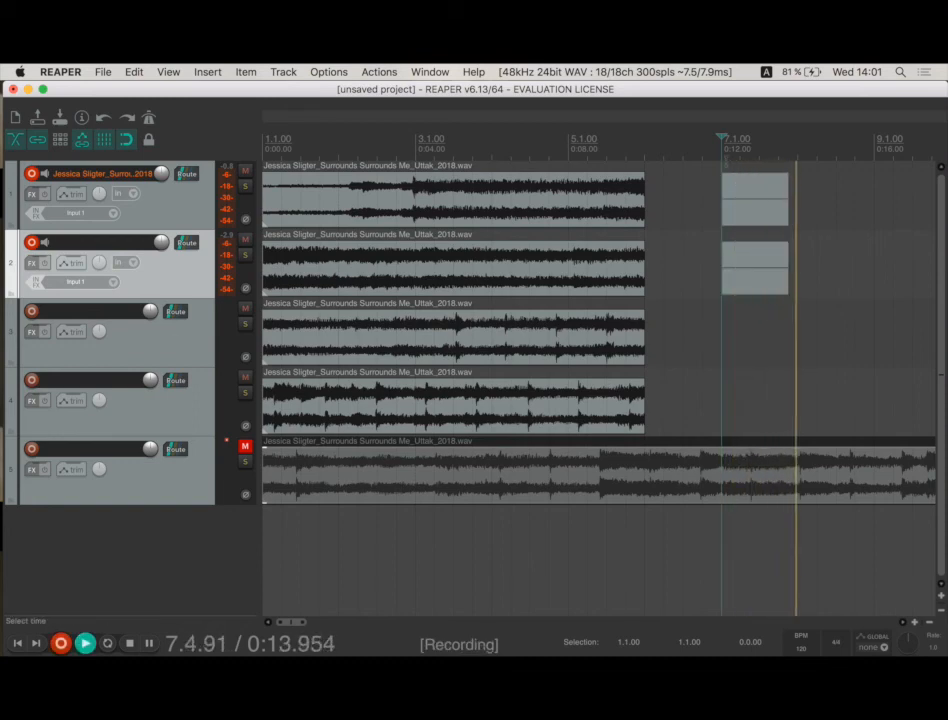
key("space")
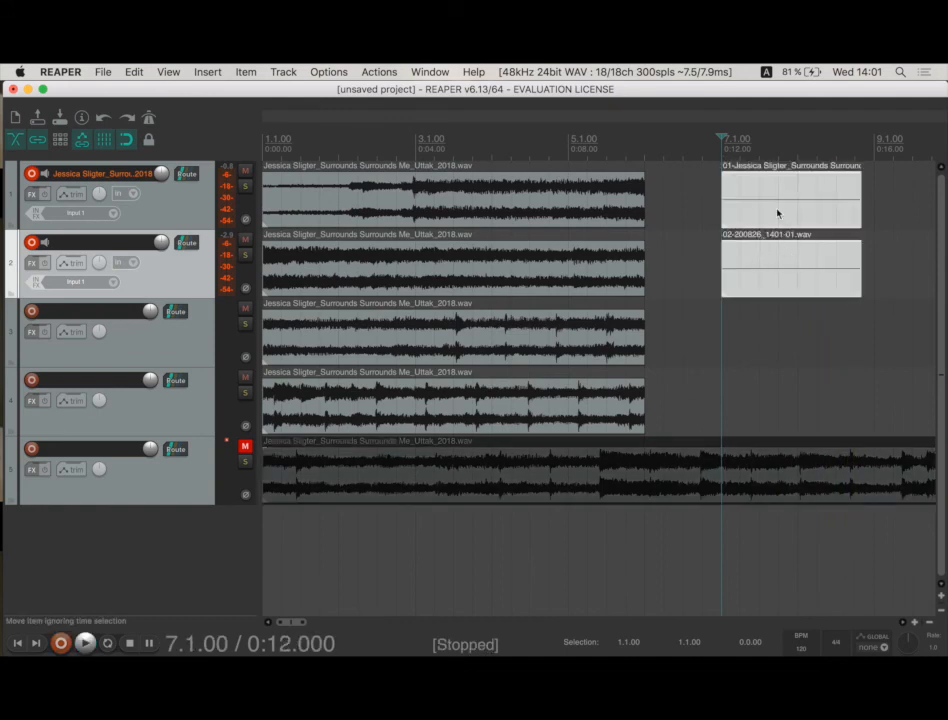
left_click(786, 256)
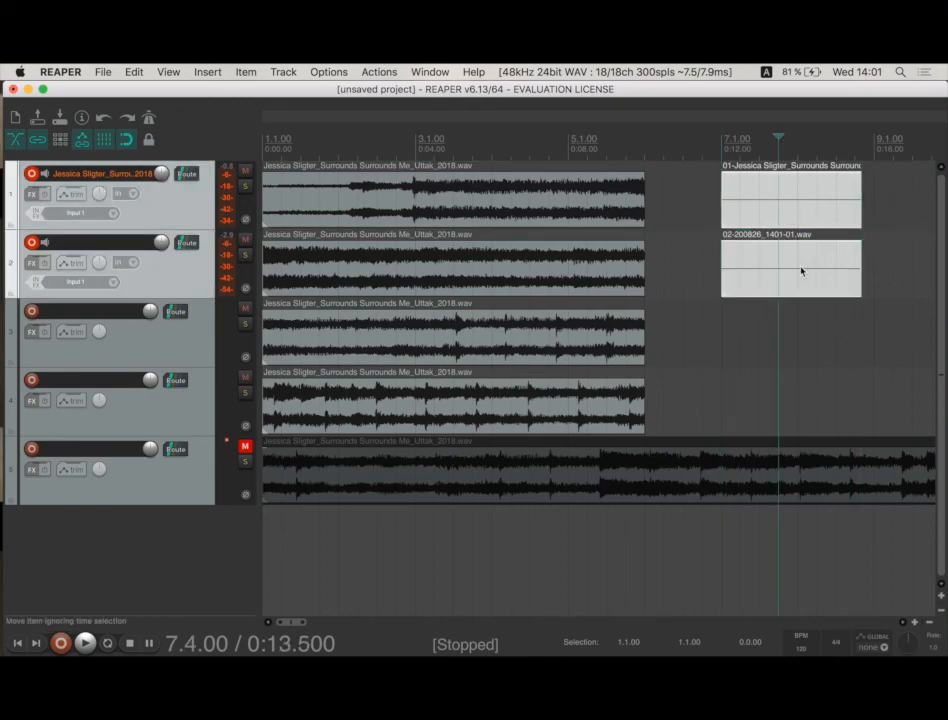
key("super+z")
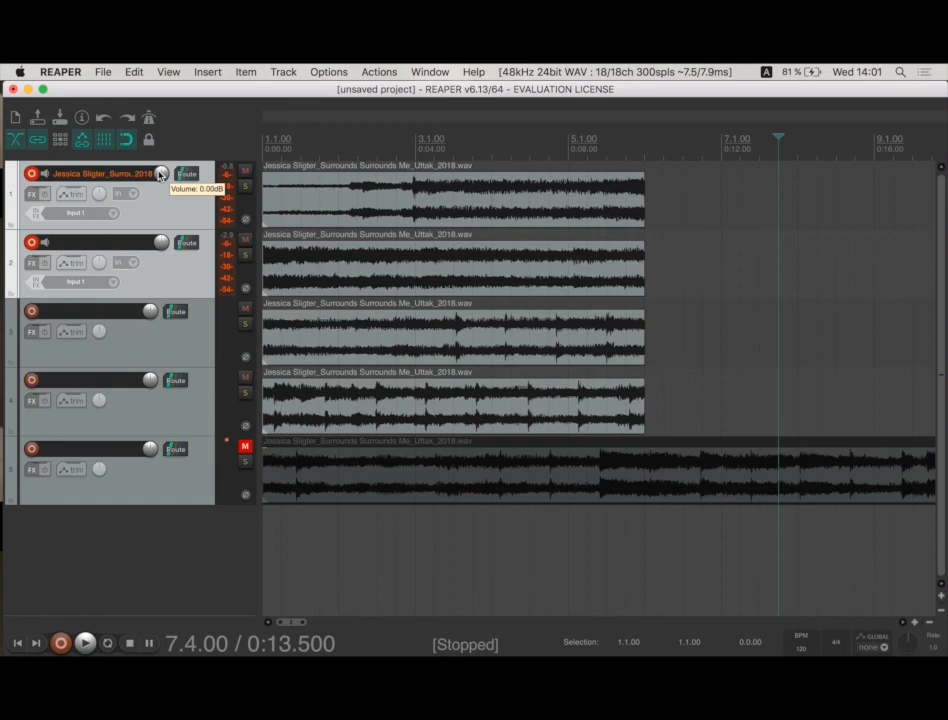
Show the mixer and lower the volume of tracks 1 and 2 slightly below 0 dB with the faders and track 1's volume knob
key("super+m")
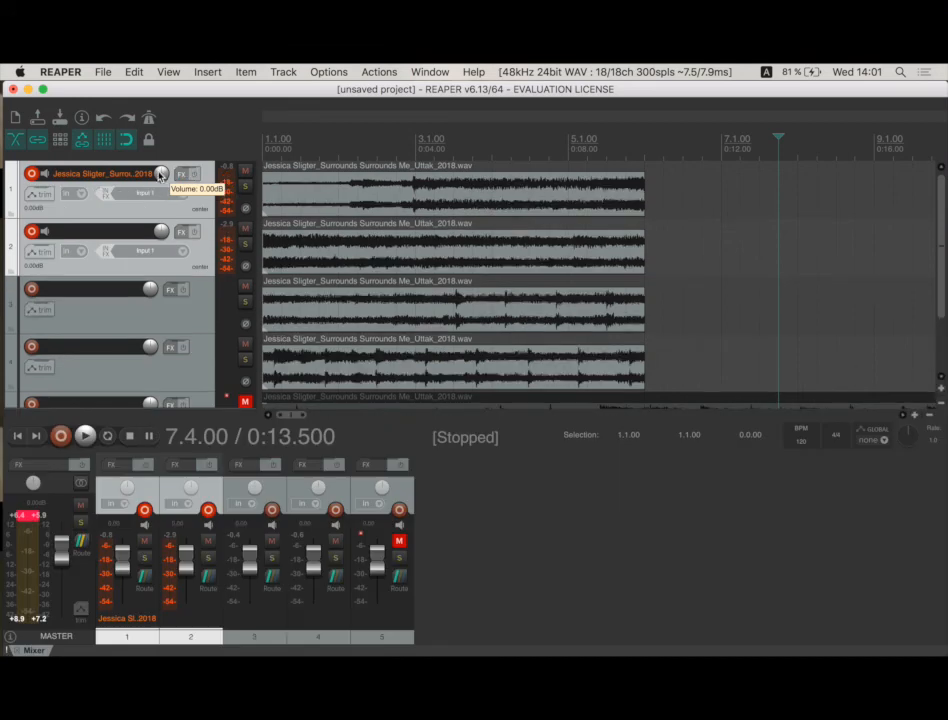
mouse_move(123, 566)
left_mouse_down()
mouse_move(121, 590)
mouse_move(118, 569)
left_mouse_up()
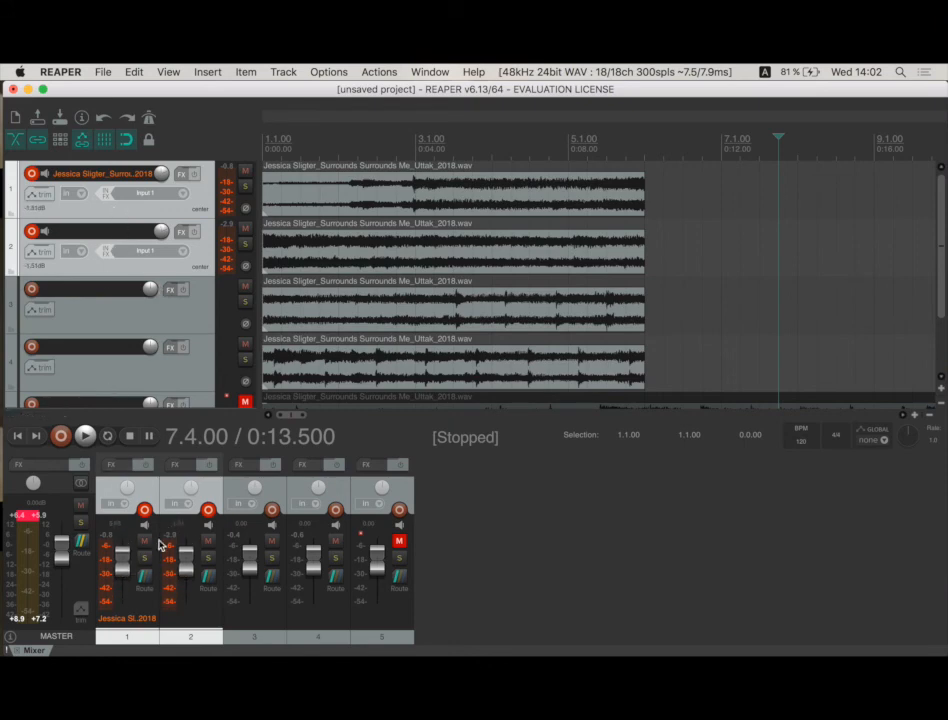
mouse_move(184, 560)
left_mouse_down()
mouse_move(184, 577)
mouse_move(186, 561)
left_mouse_up()
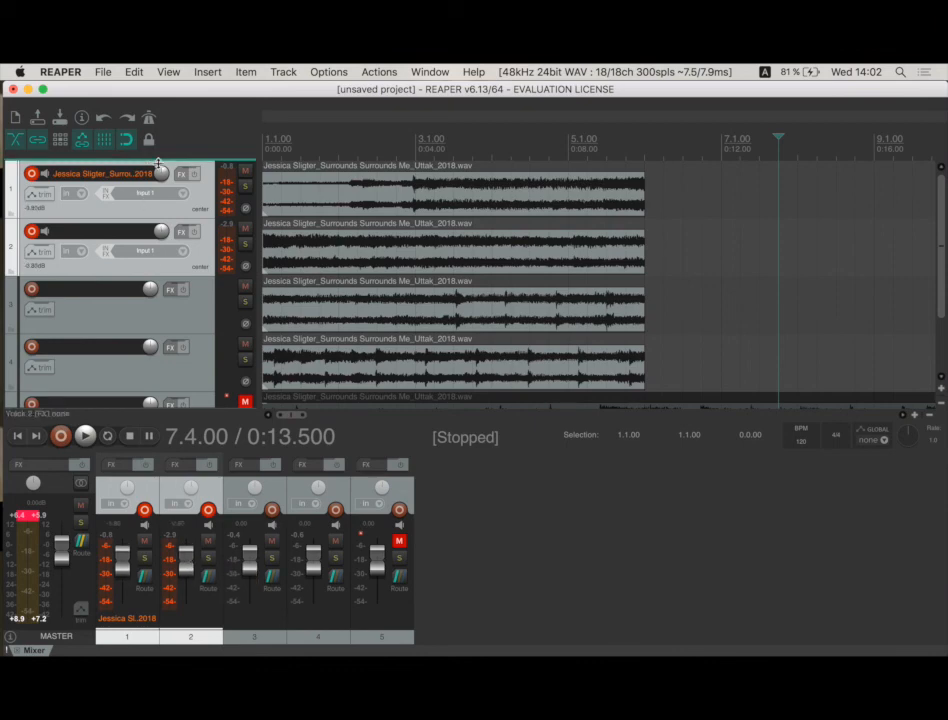
scroll(161, 175, "up", 4)
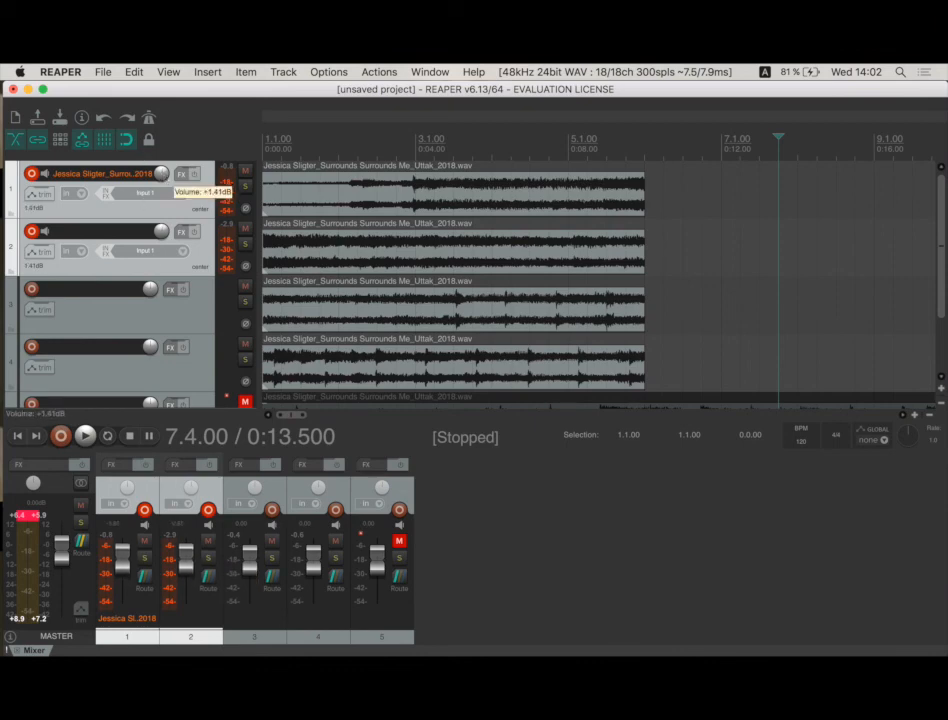
left_click_drag(161, 175, 161, 183)
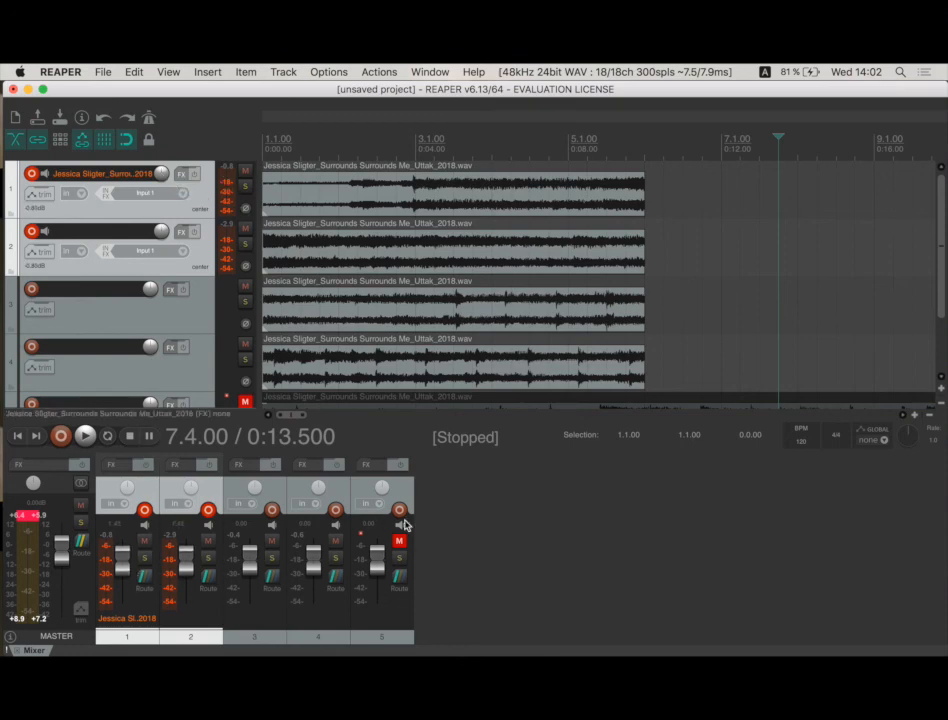
Reset the master track's peak clip indicators and hide the mixer
left_click(25, 519)
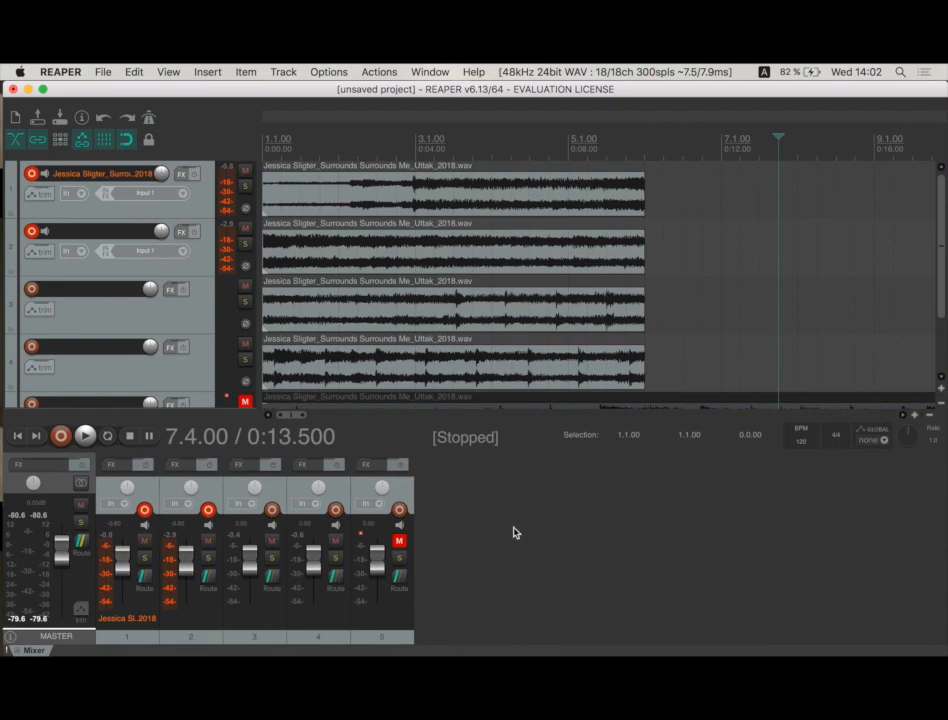
key("super+m")
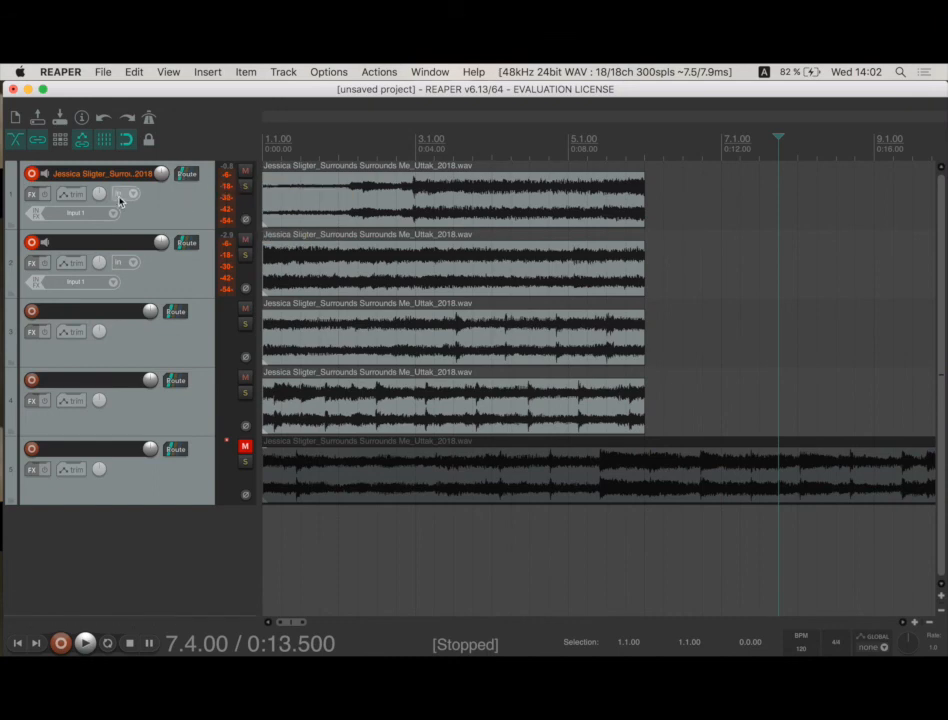
Open the effects chain and effect browser for track 1 to view the available plugins, and close both windows
left_click(30, 195)
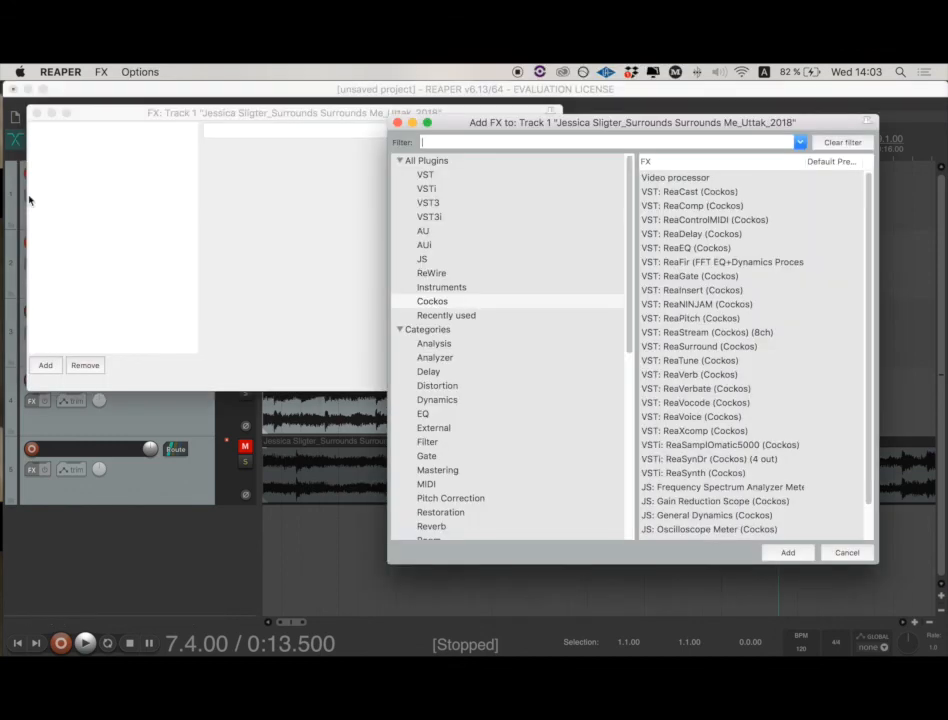
left_click(398, 124)
left_click(37, 112)
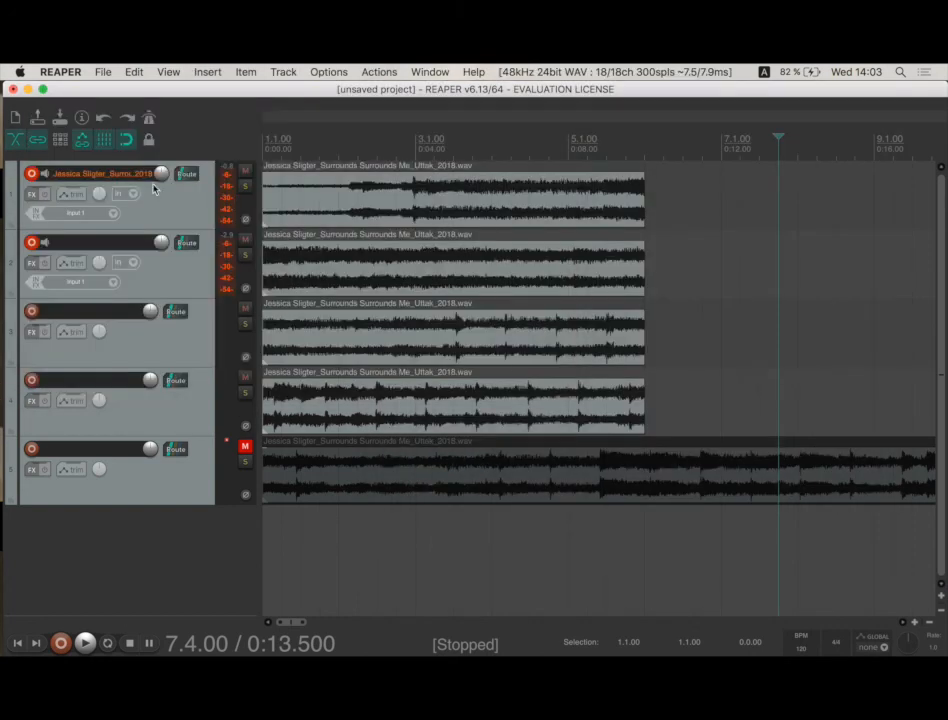